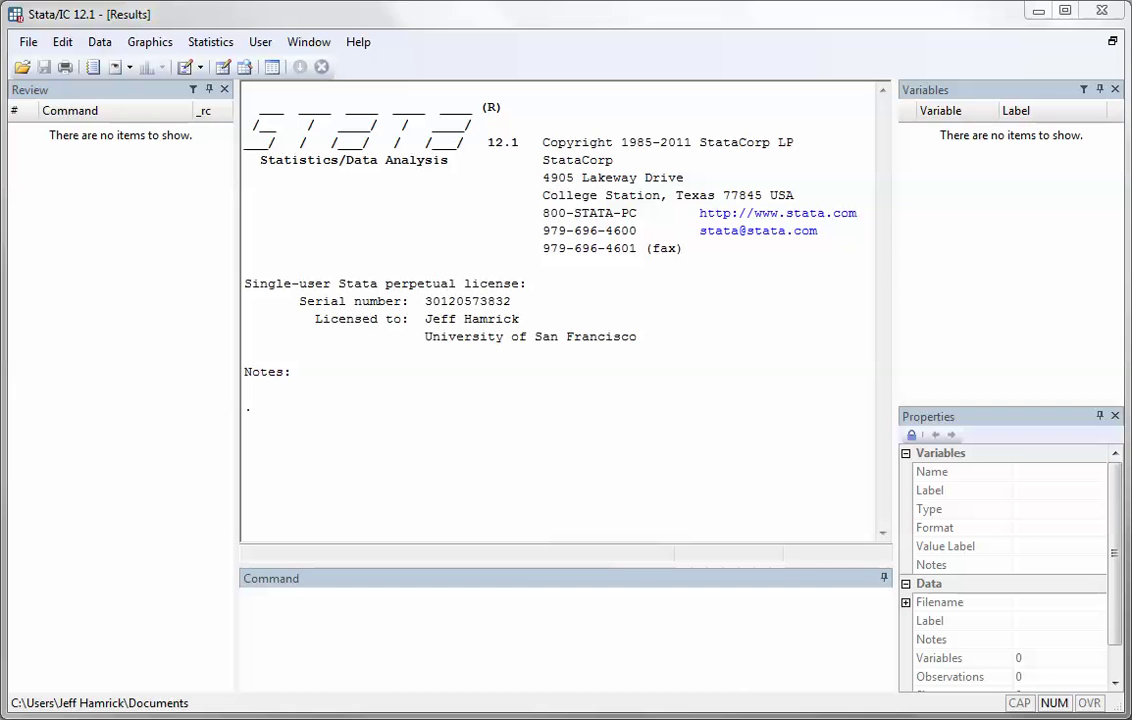
- Import SP500hedge.csv from the Regression folder as comma-delimited text data
click(659, 624)
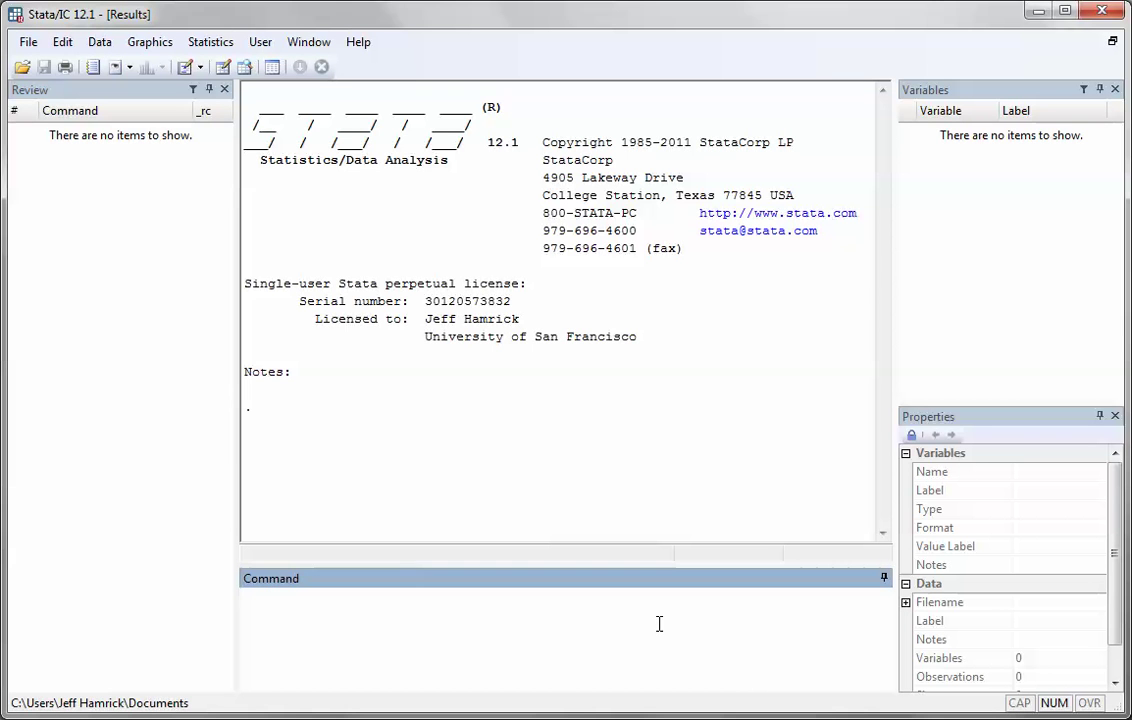
click(24, 42)
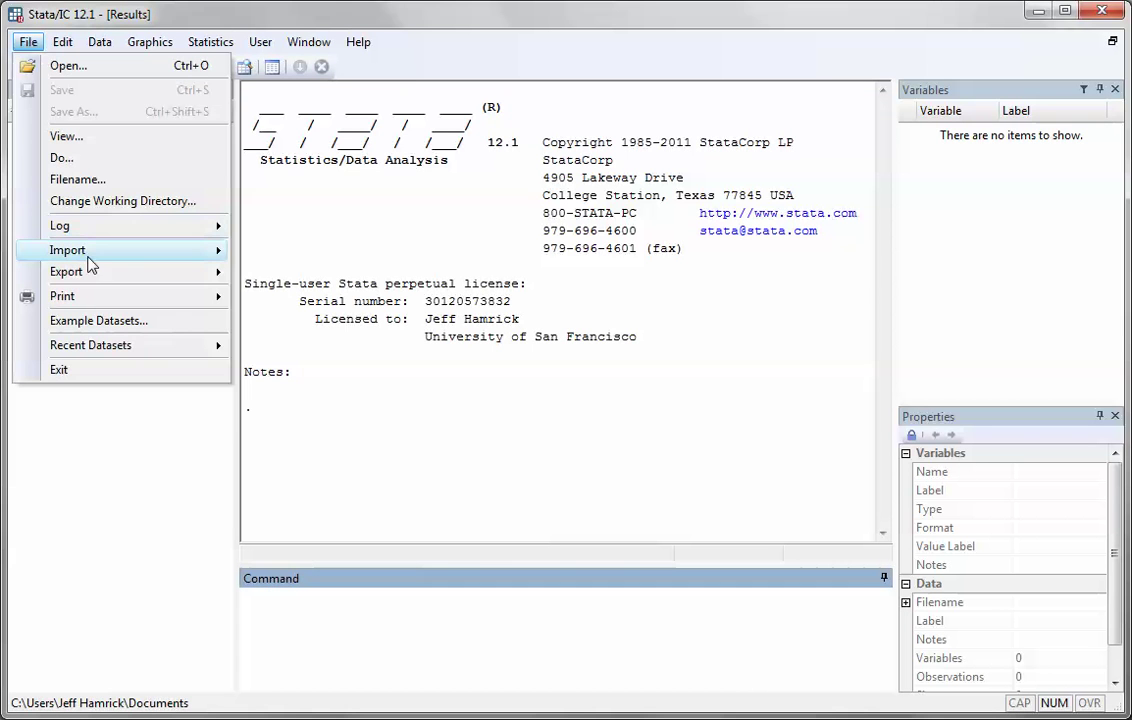
mouse_move(90, 252)
click(352, 277)
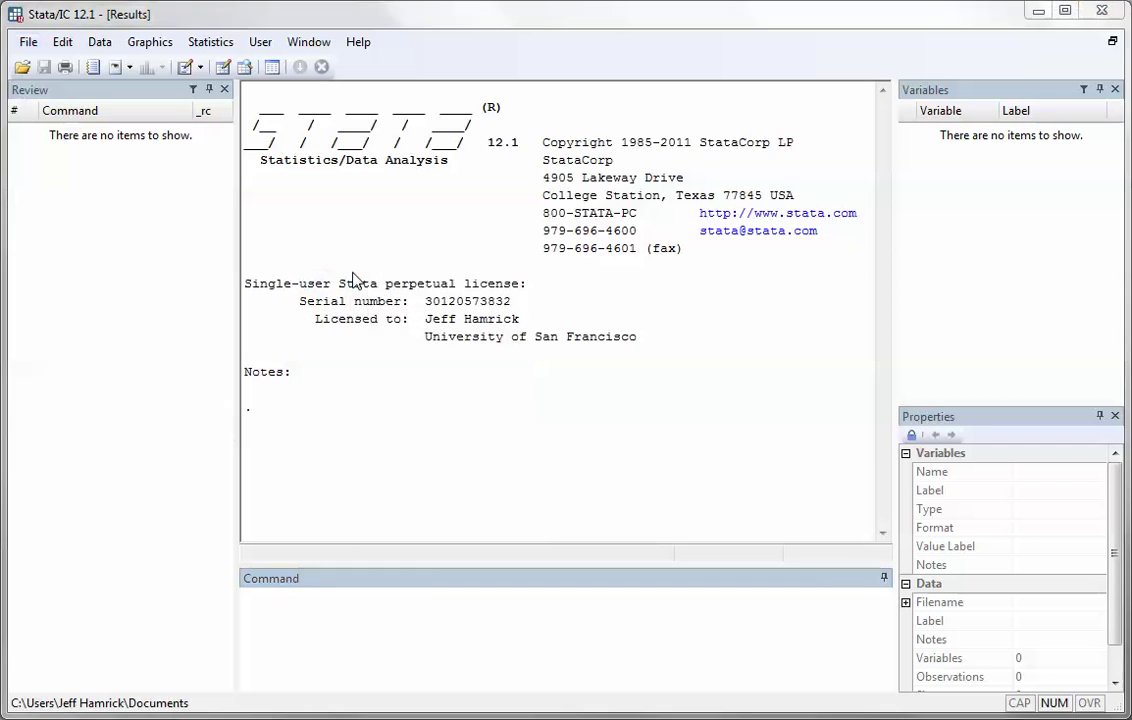
click(828, 237)
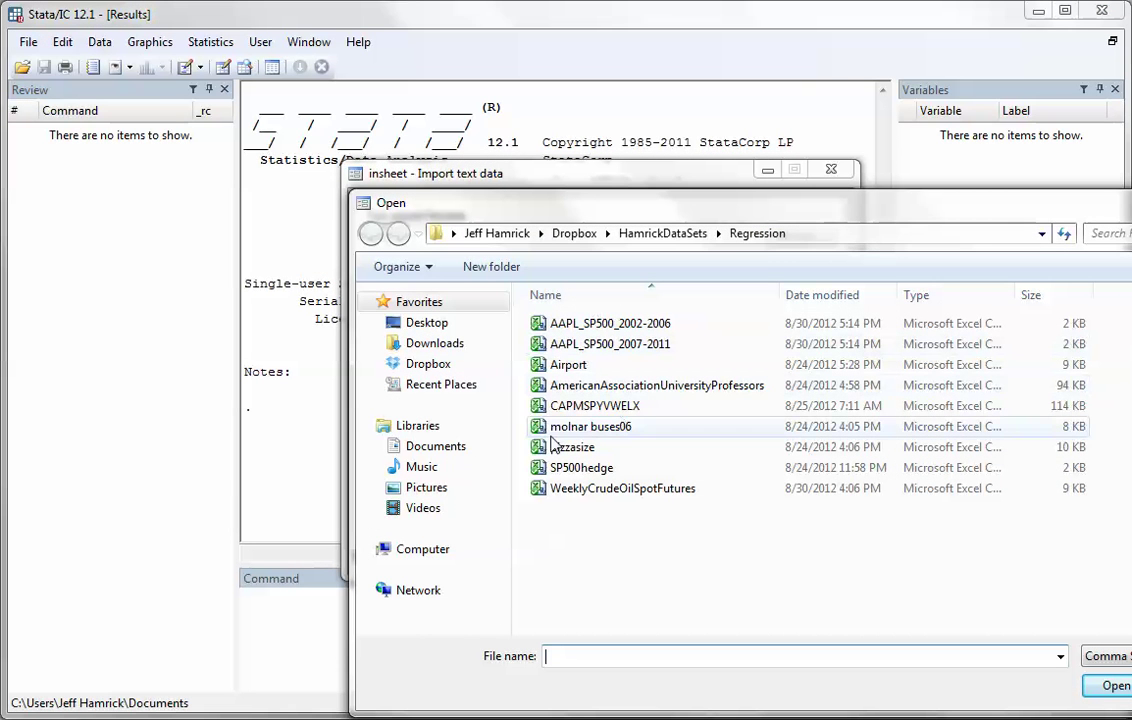
click(603, 473)
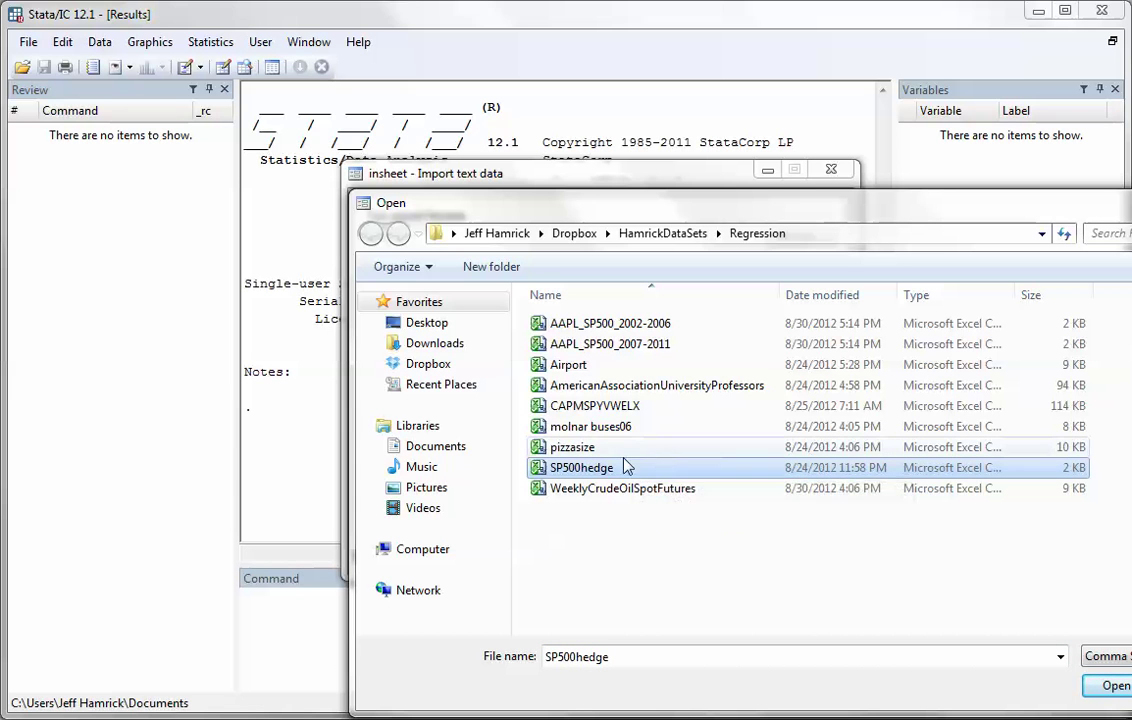
click(1112, 687)
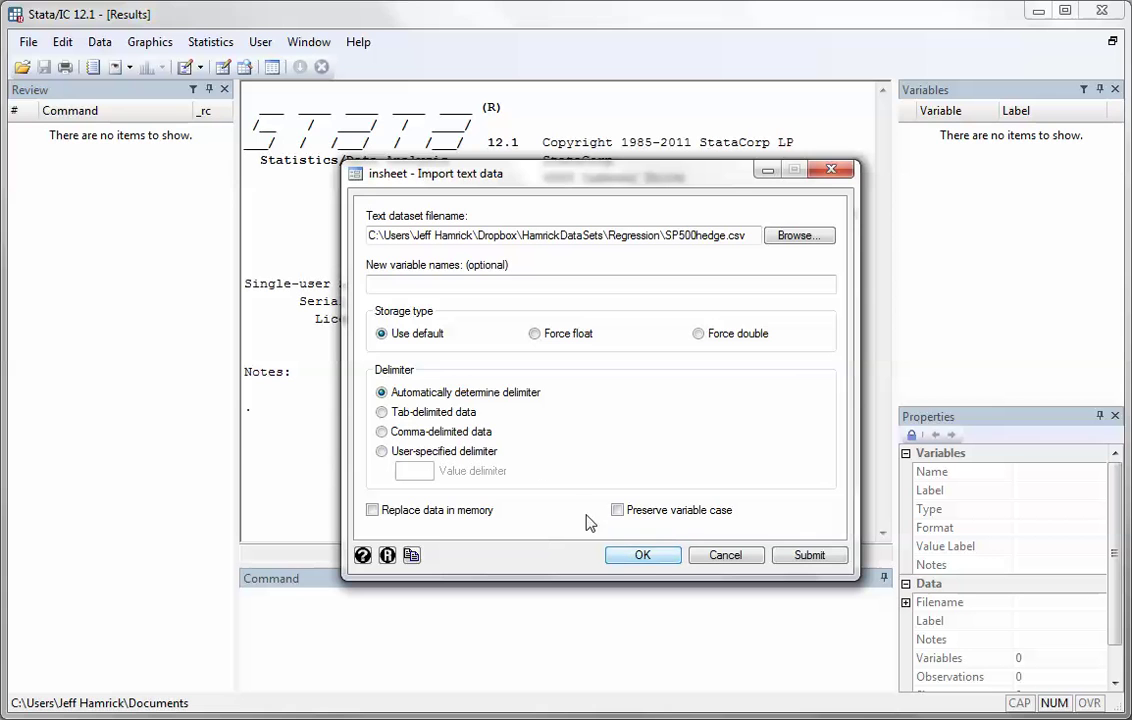
click(470, 432)
click(630, 556)
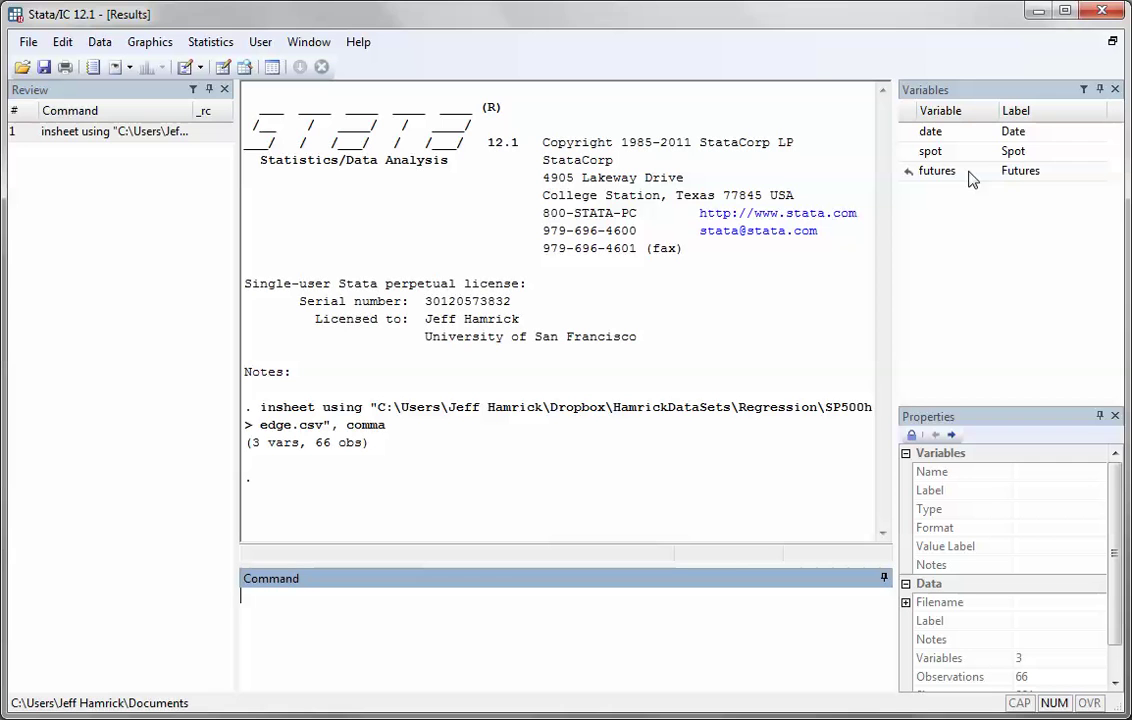
- Generate a variable named time equal to the observation number _n
text(gen)
text(time =_n)
key(Return)
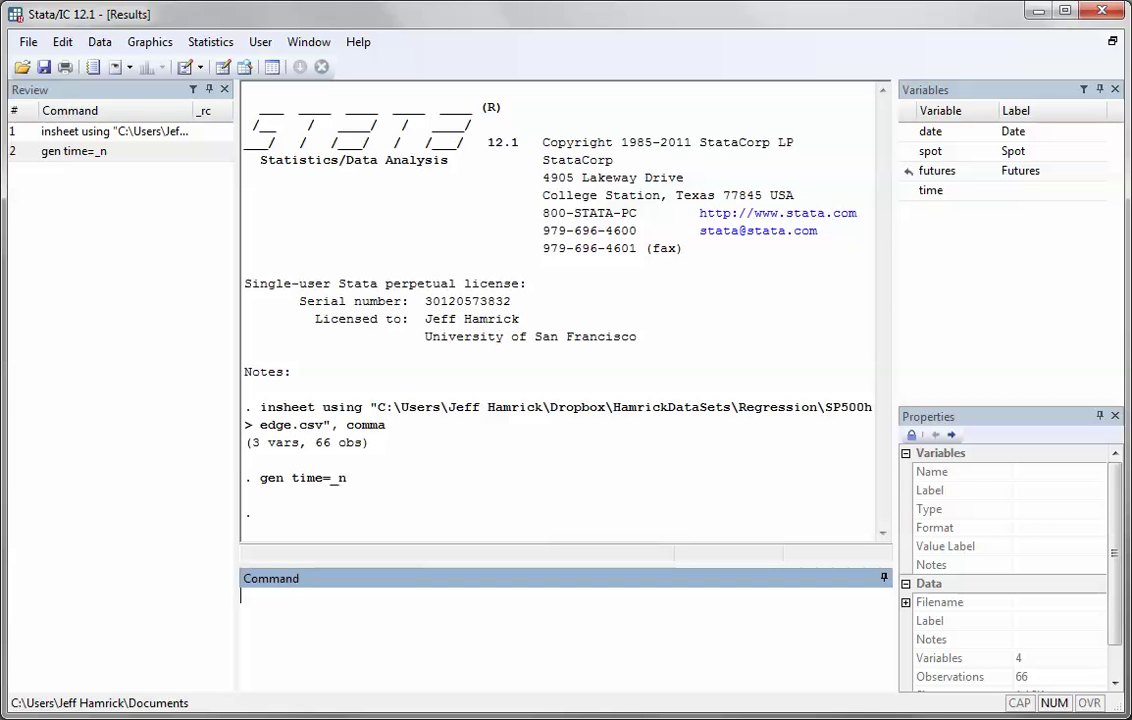
- Browse the time variable in the data viewer and close the viewer
text(browse time)
key(Return)
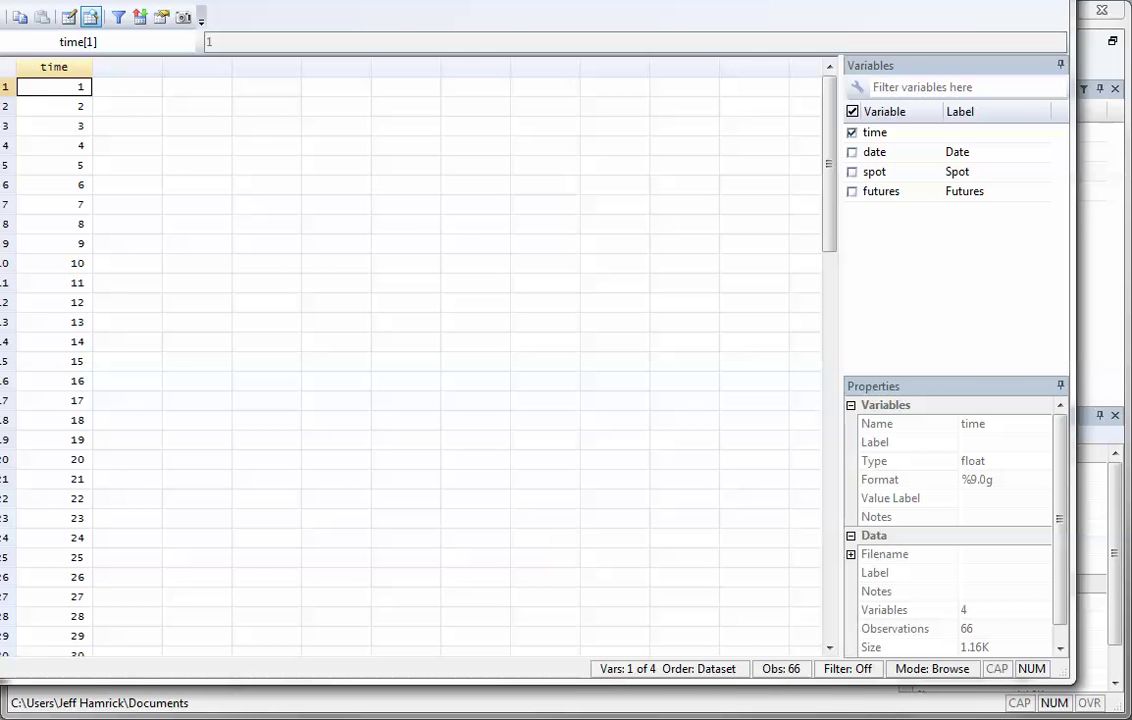
click(1048, 0)
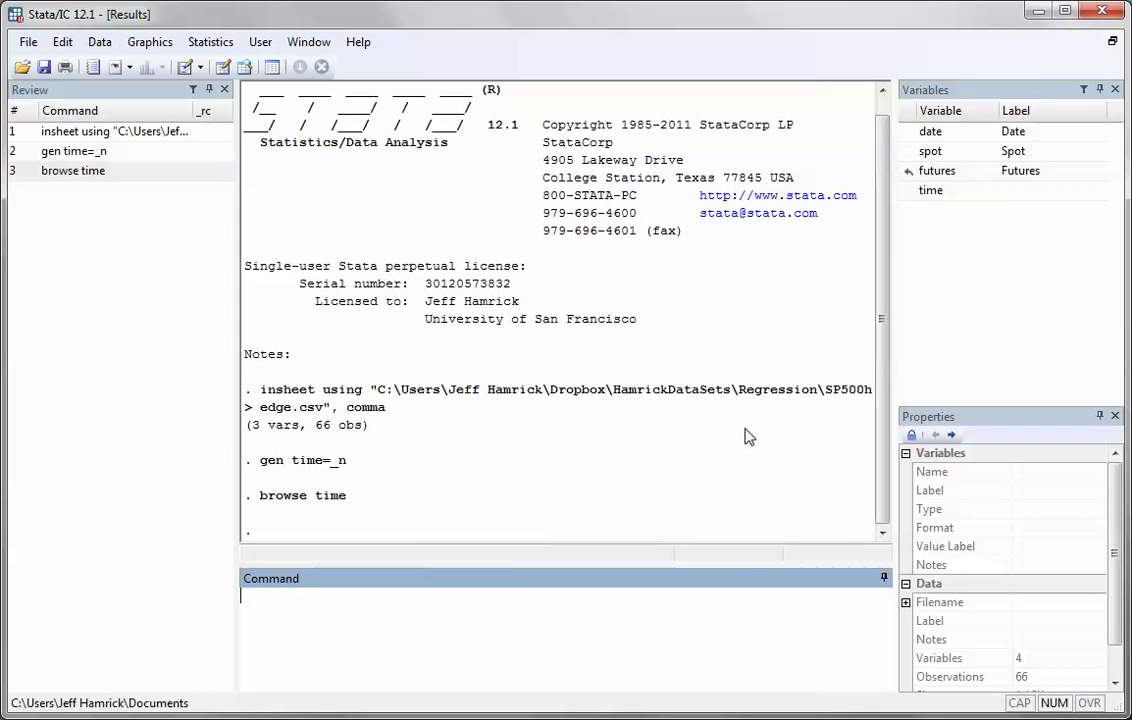
- Write a gen command defining spotlogreturns as log(spot[_n])-log(spot[_n-1]), without running it
text(gen spotlogretur)
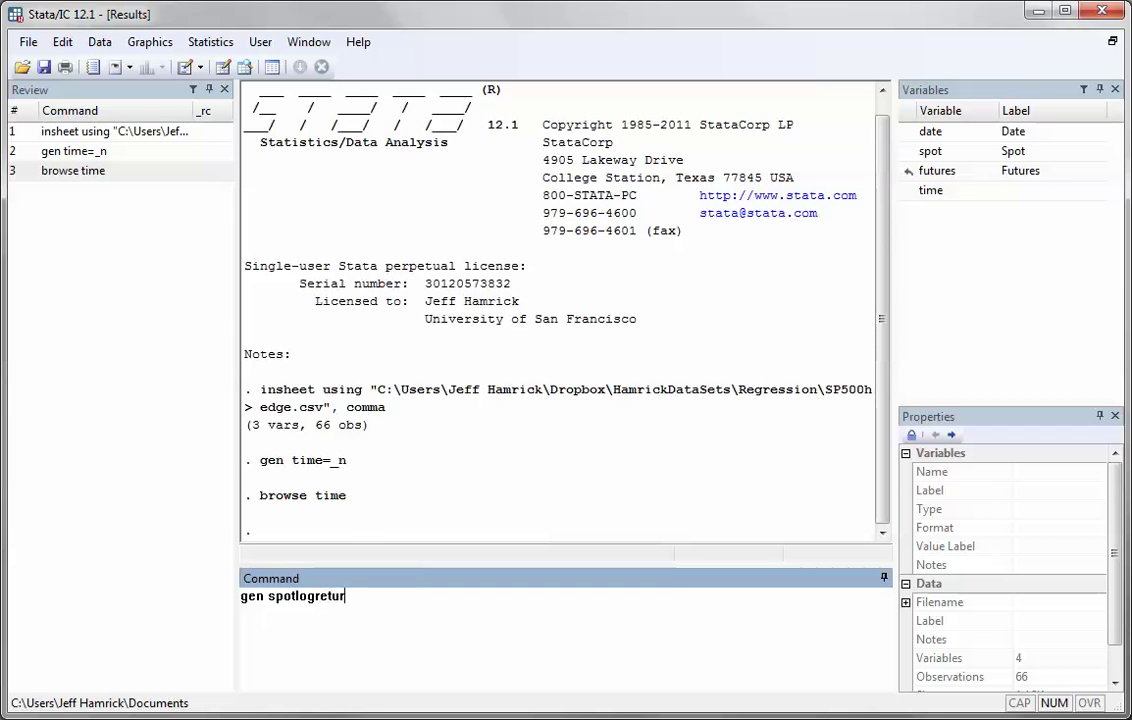
text(ns=log(spot[_n)
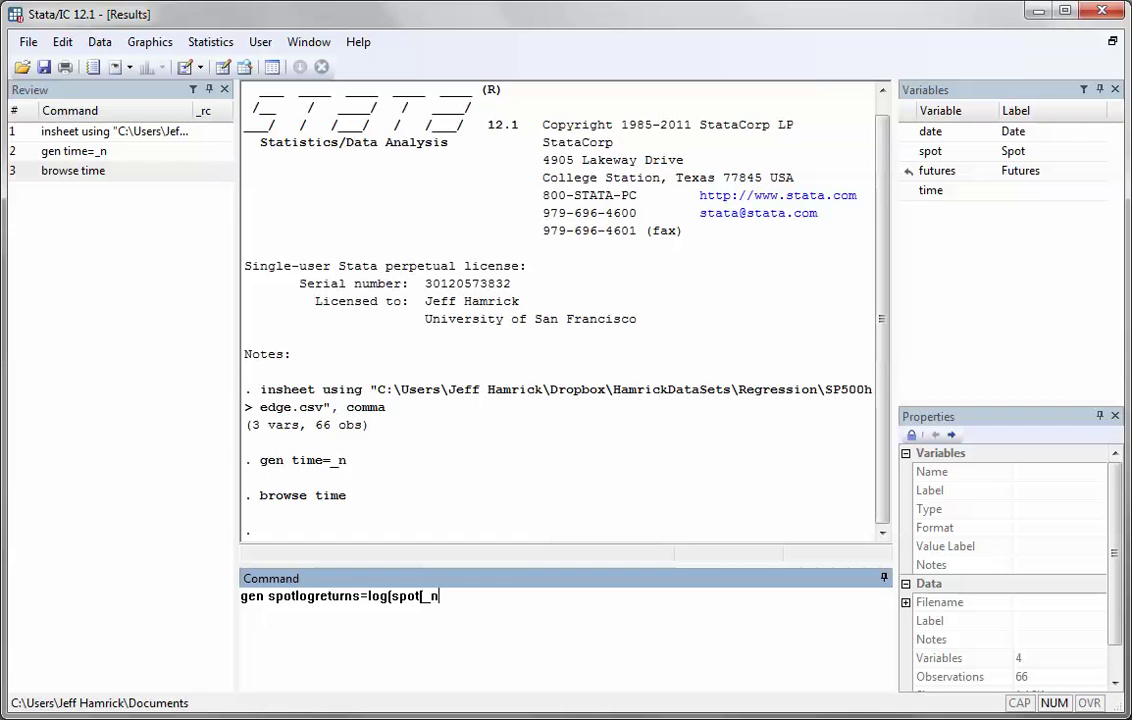
text(])
text())
text(-log(spot[_n-1])
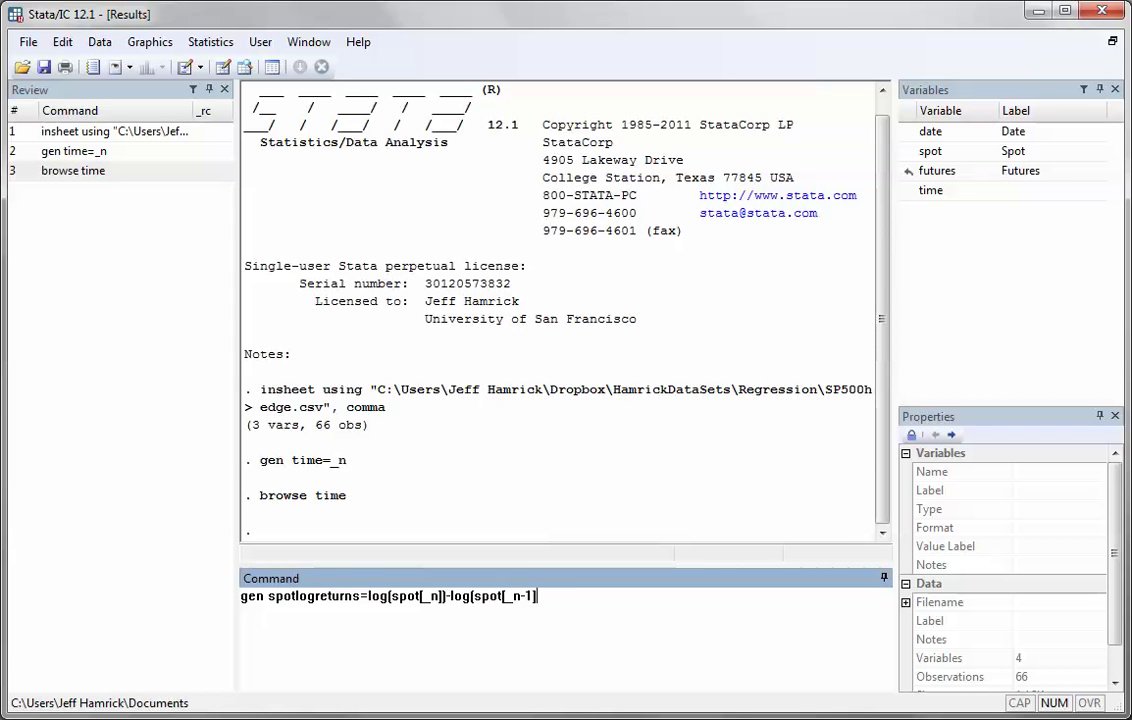
text())
- Enclose the spotlogreturns log difference in parentheses, multiply it by 100, and run the gen command
key(Left)
key(Left)
key(Left)
key(Left)
key(Left)
key(Left)
key(Left)
key(Left)
key(Left)
key(Left)
key(Left)
key(Left)
key(Left)
key(Left)
key(Left)
key(Left)
key(Left)
key(Left)
key(Left)
key(Left)
key(Left)
key(Left)
key(Left)
key(Left)
text(10)
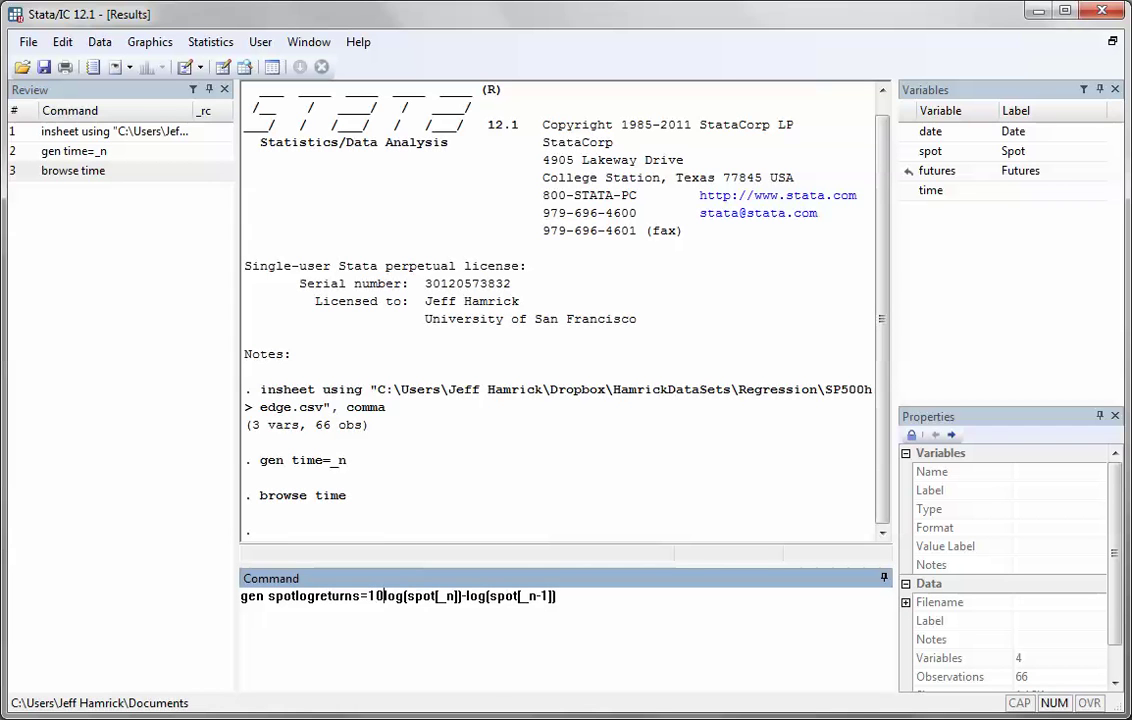
text(0*()
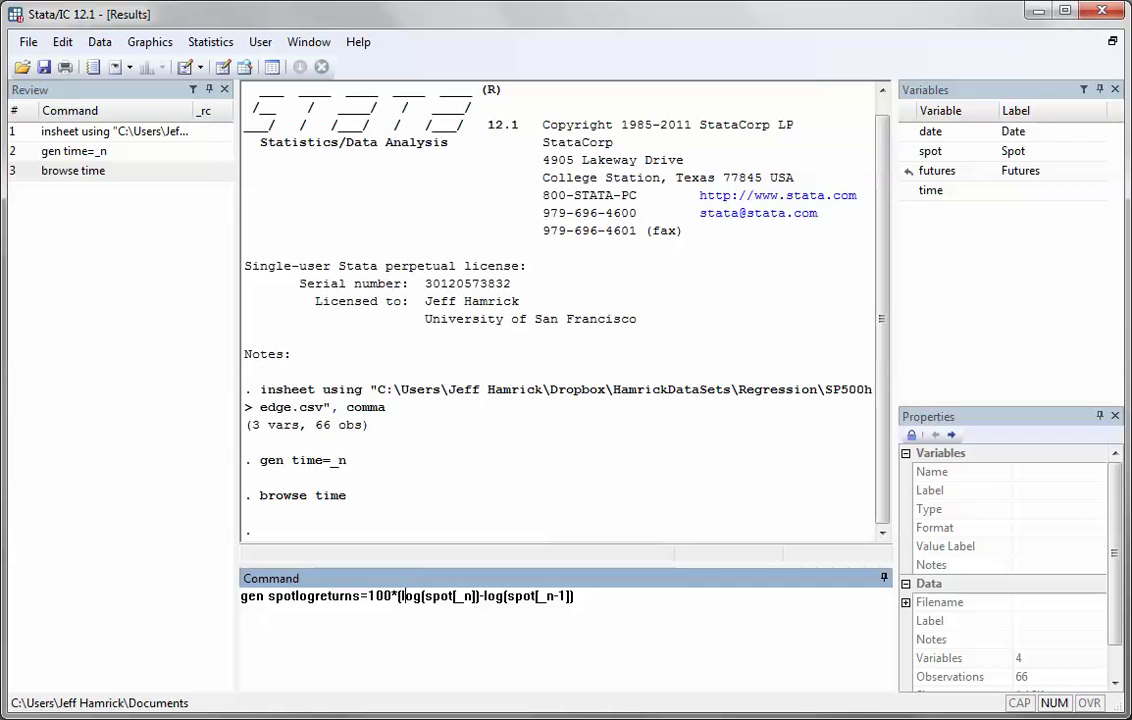
key(Right)
key(Right)
key(Right)
key(Right)
key(Right)
key(Right)
key(Right)
key(Right)
key(Right)
key(Right)
key(Right)
key(Right)
key(Right)
key(Right)
key(Right)
key(Right)
key(Right)
key(Right)
text())
key(Return)
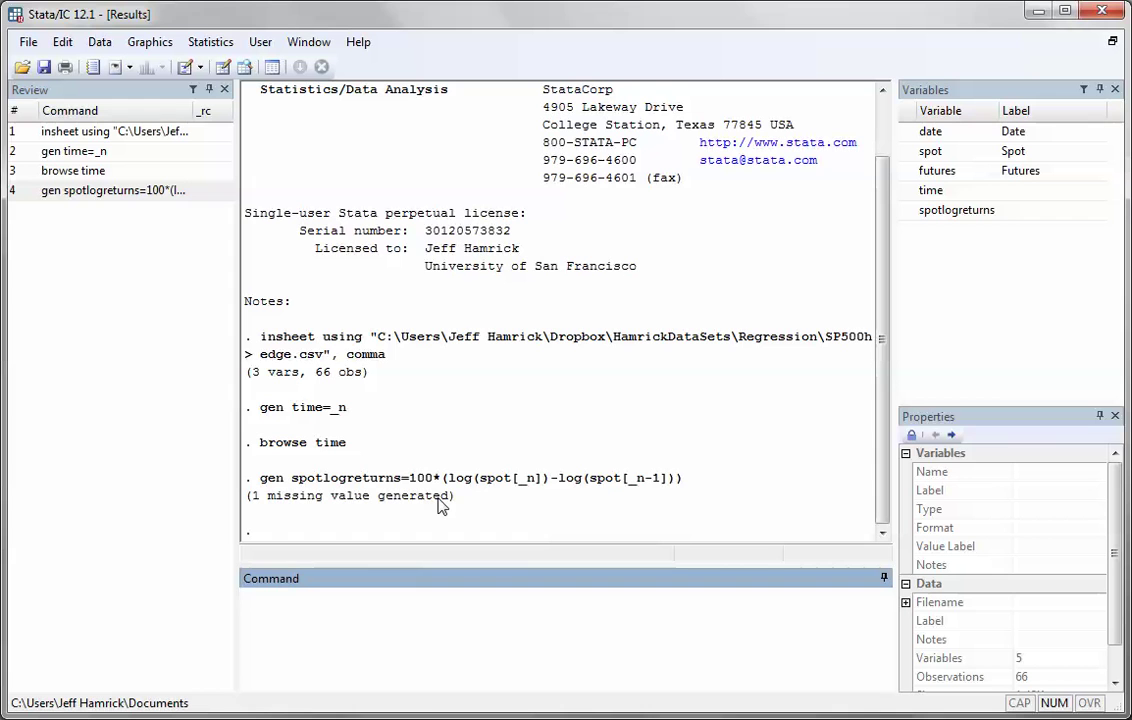
- Browse the spotlogreturns values in the data viewer and close the viewer
text(browse spotlogretur)
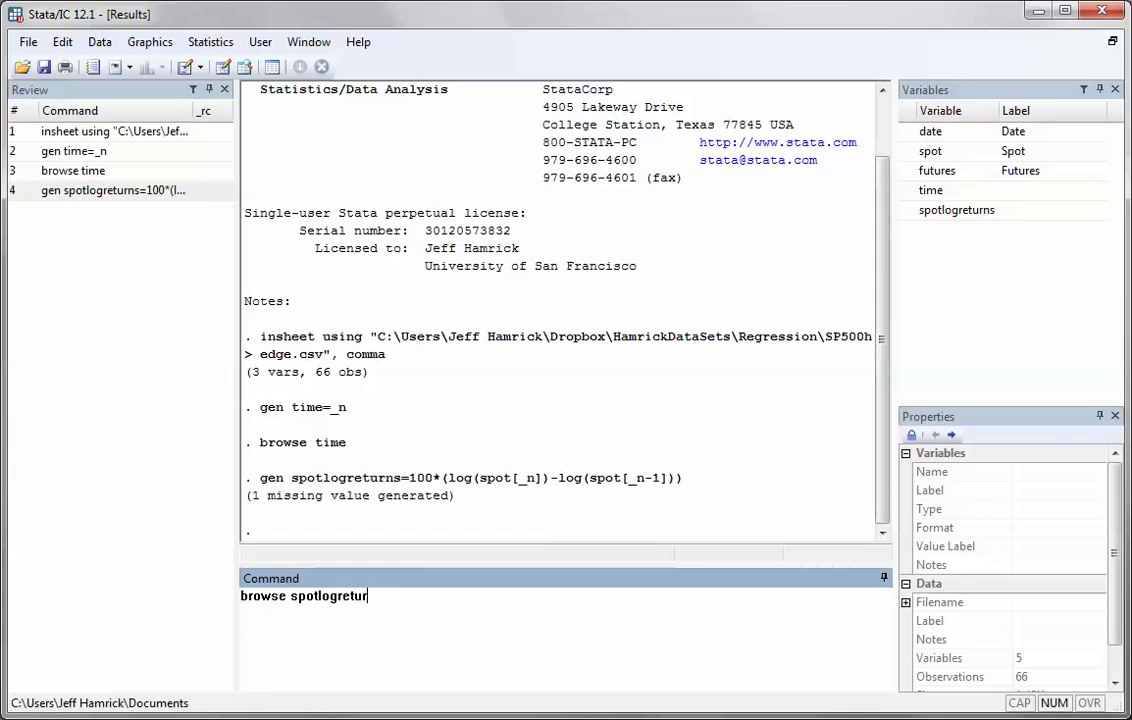
text(ns)
key(Return)
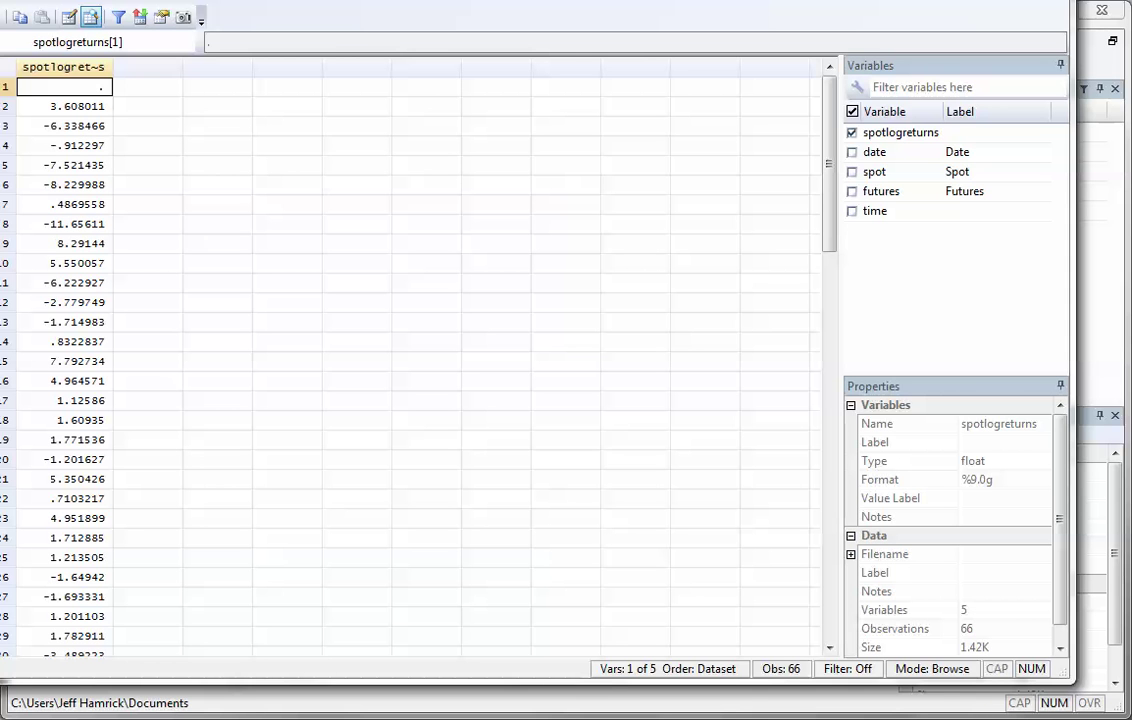
click(1101, 9)
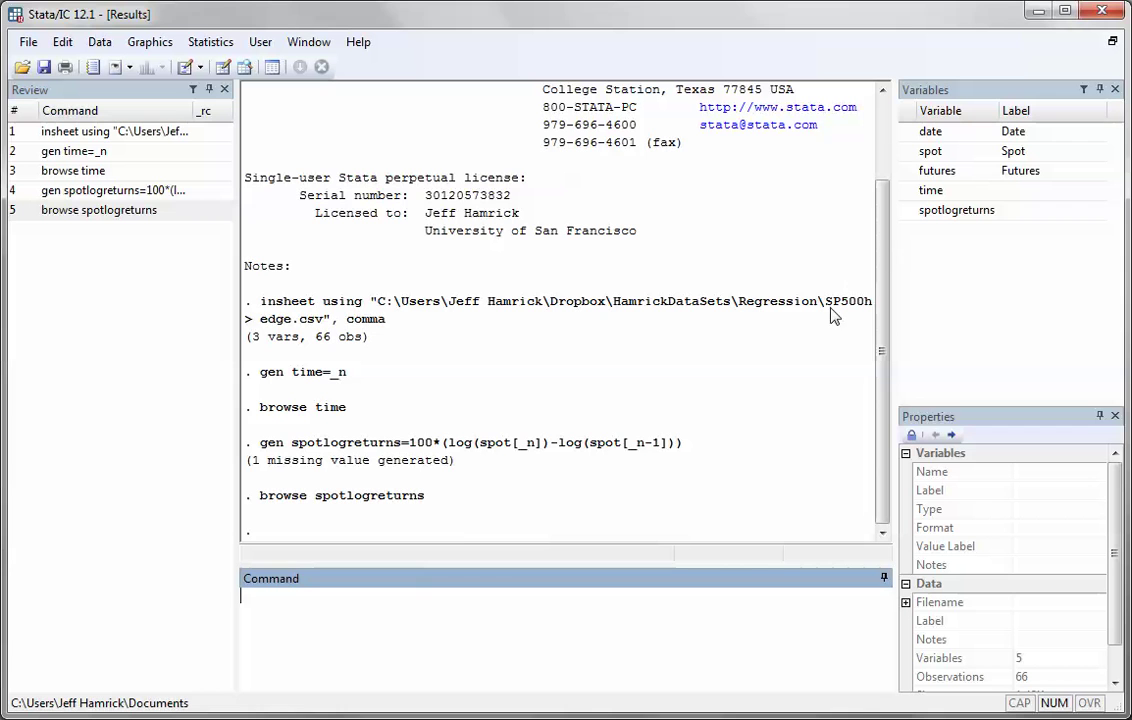
- Try to generate futureslogreturns with the expression 100*(log(futures[_n]-log(futures[_n-1]))
text(gen futureslogreturns=1)
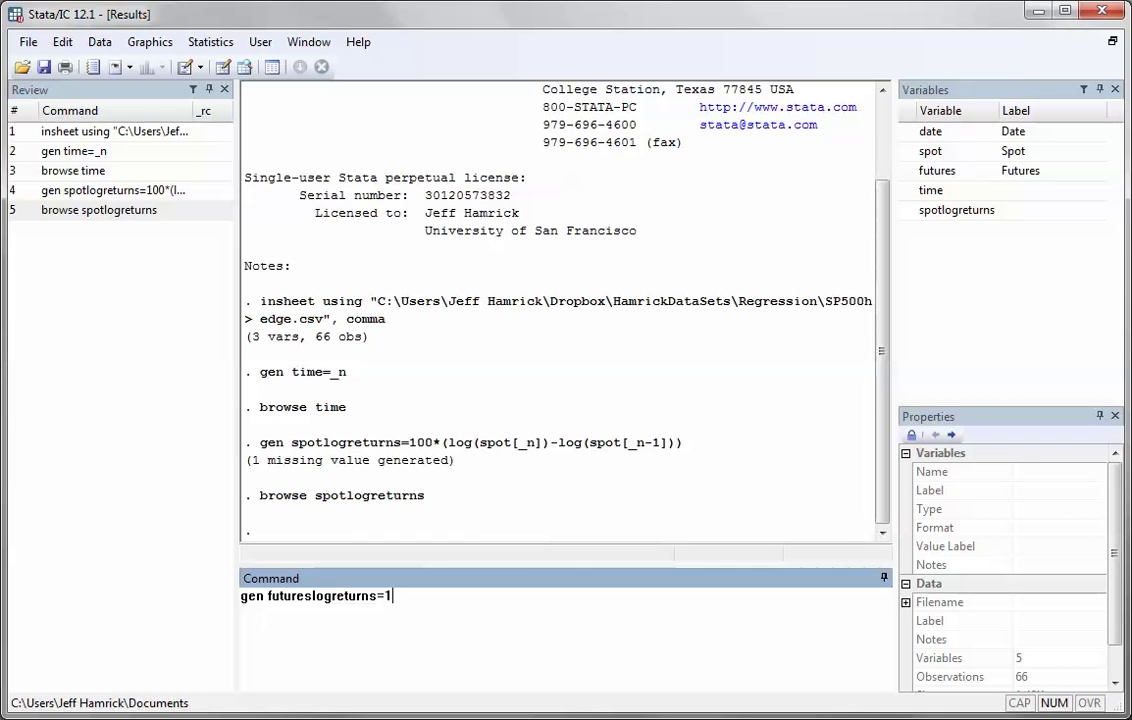
text(00*(log(futures)
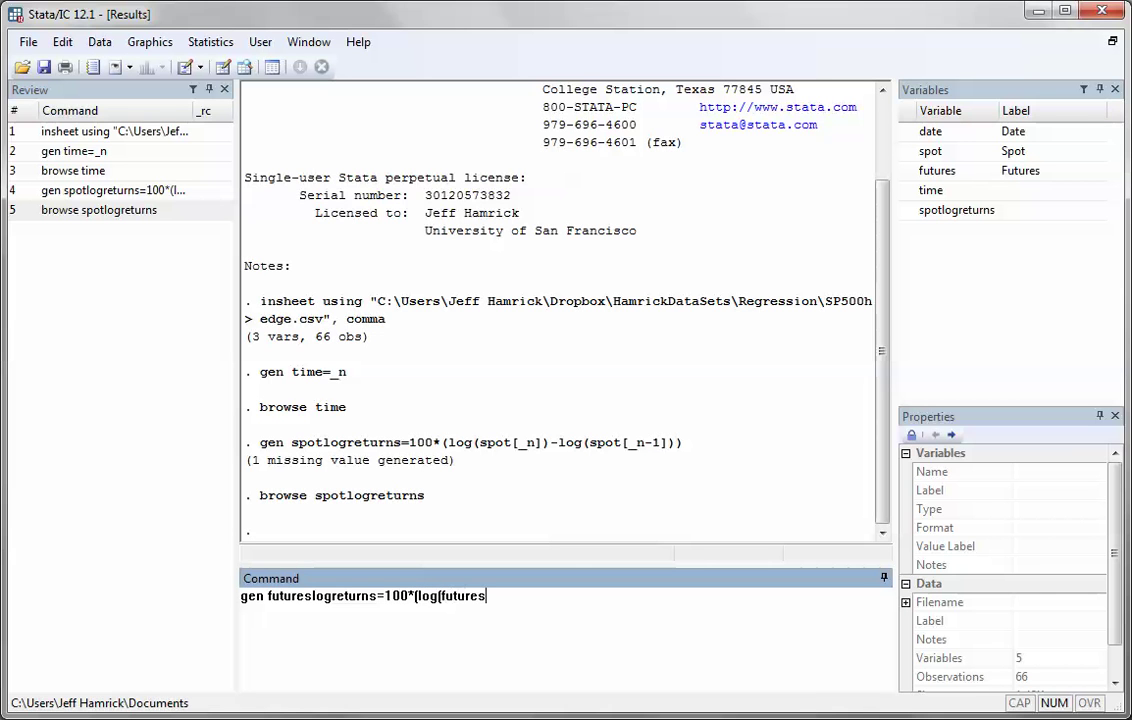
text([_n]-log(futures)
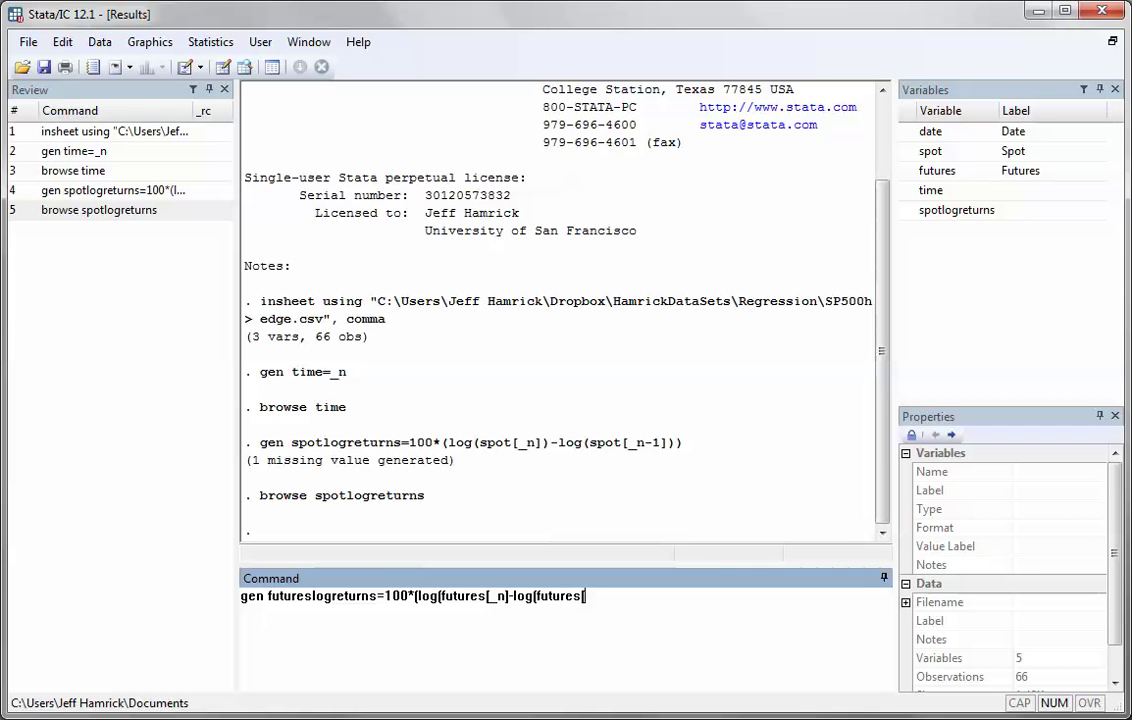
text([_n-1])))
key(Return)
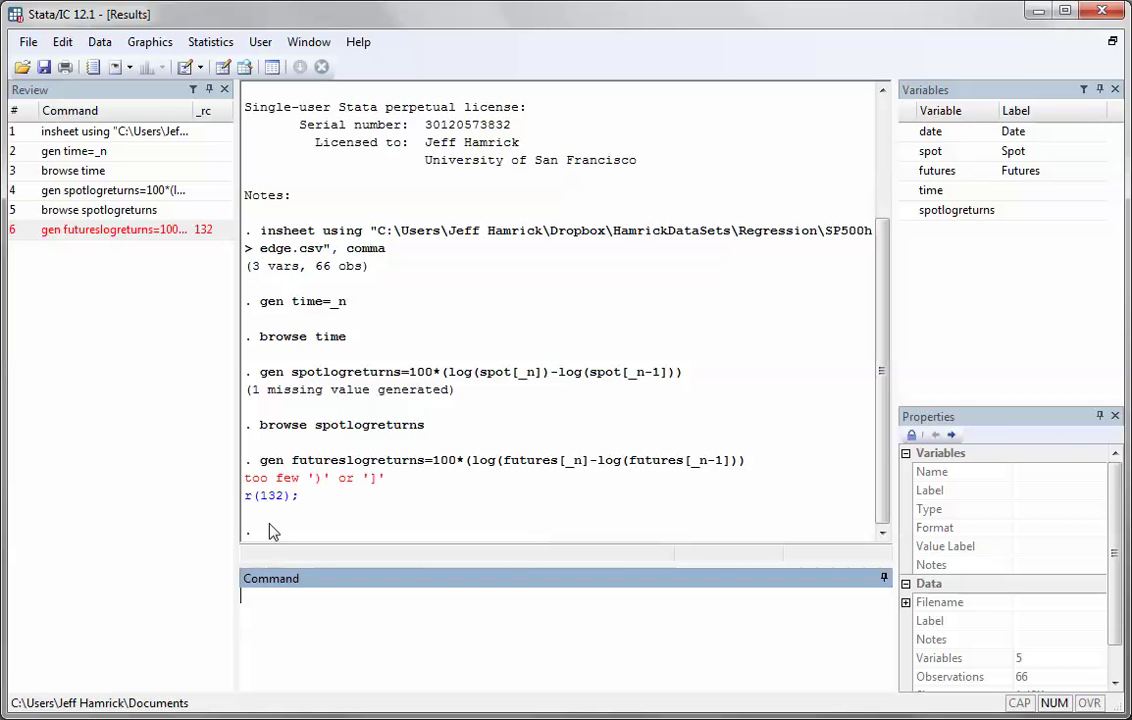
- Copy the last futureslogreturns command from the results and try running it with one closing parenthesis fewer
drag(258, 461, 753, 467)
key(ctrl+c)
click(353, 610)
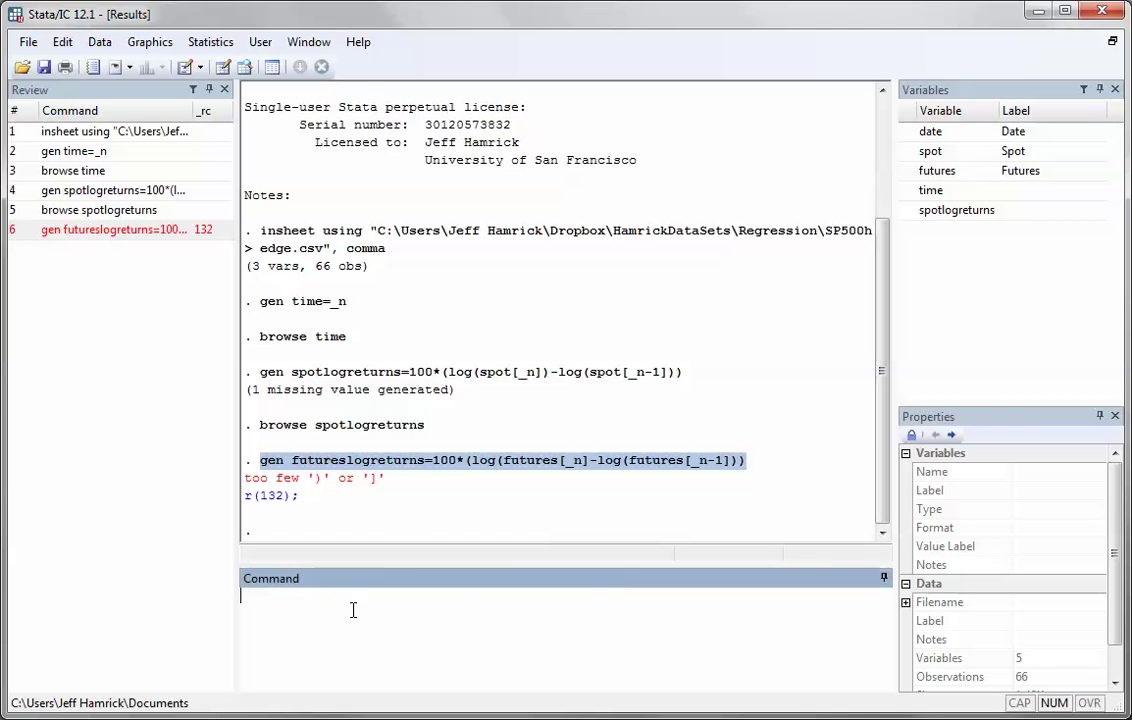
key(ctrl+v)
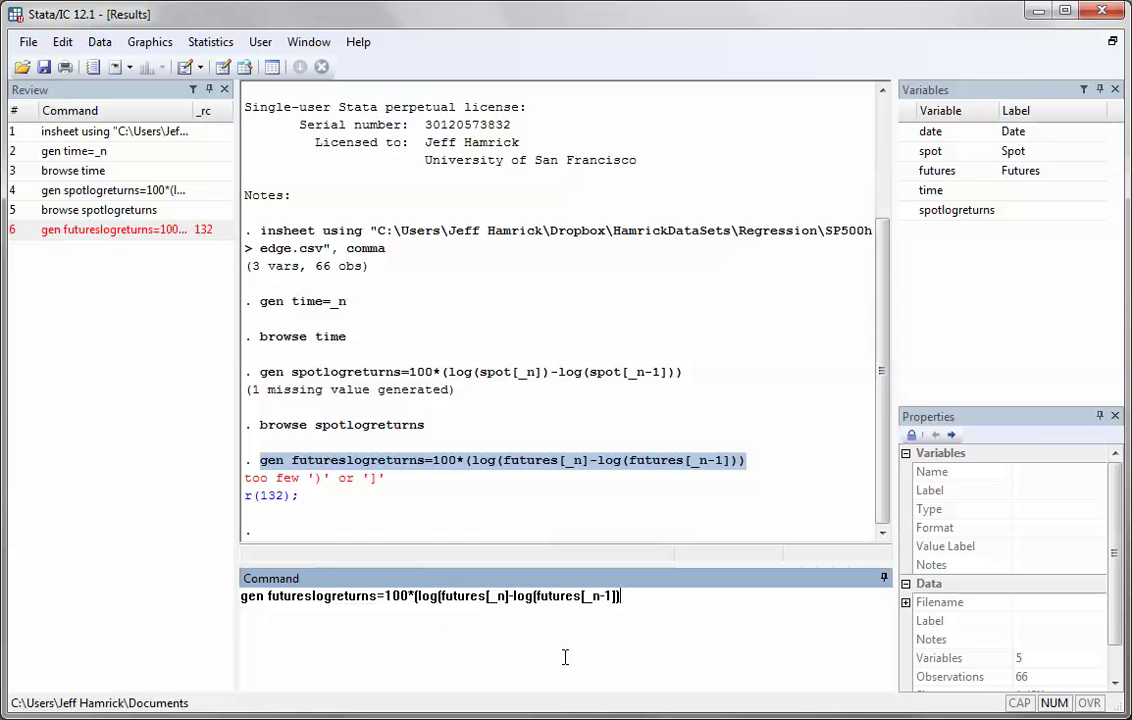
key(Return)
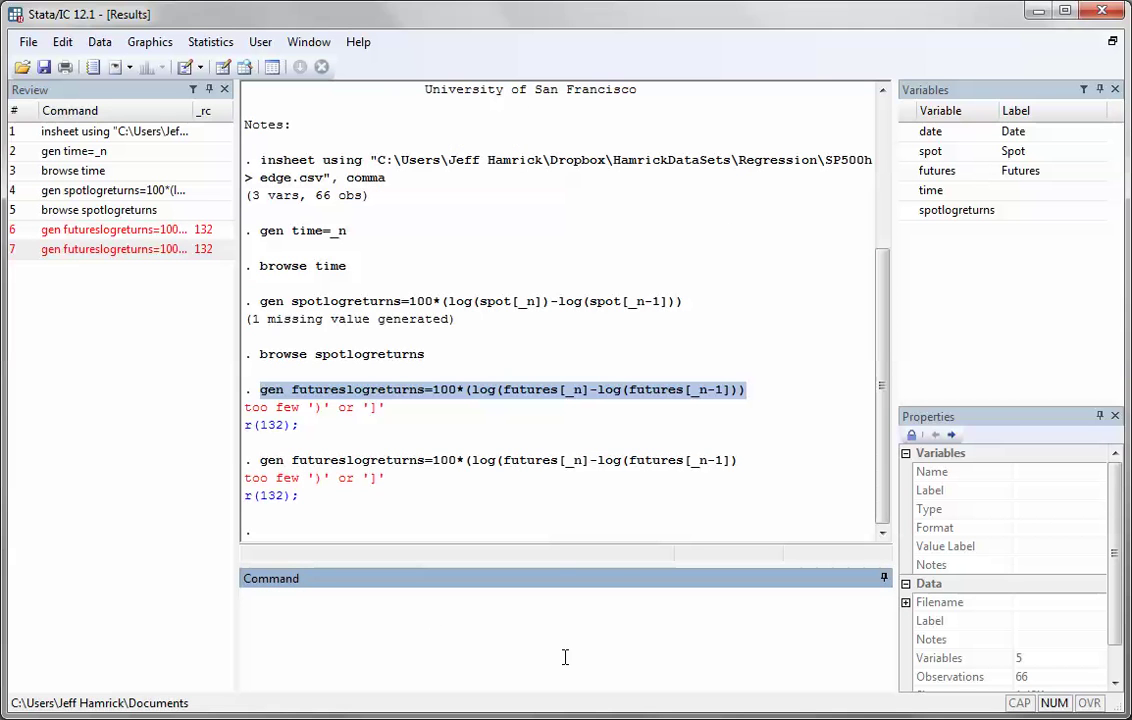
- Paste the copied command again, add a closing parenthesis after futures[_n], and generate futureslogreturns as 100*(log(futures[_n])-log(futures[_n-1]))
key(ctrl+v)
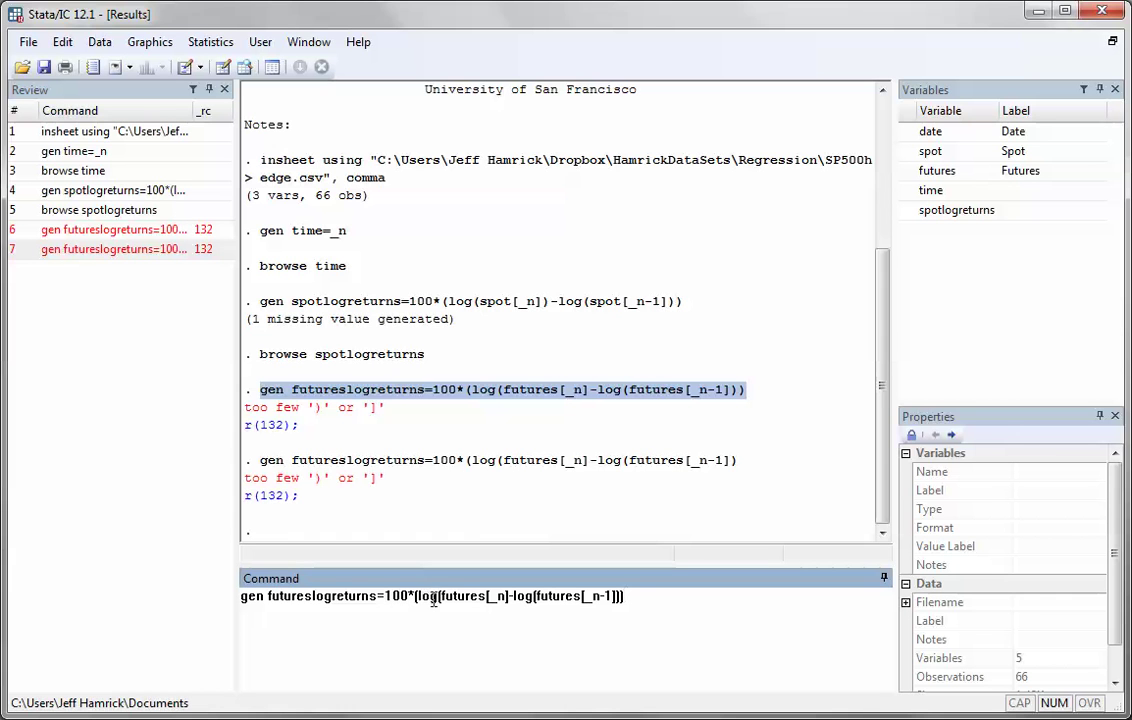
click(510, 596)
text())
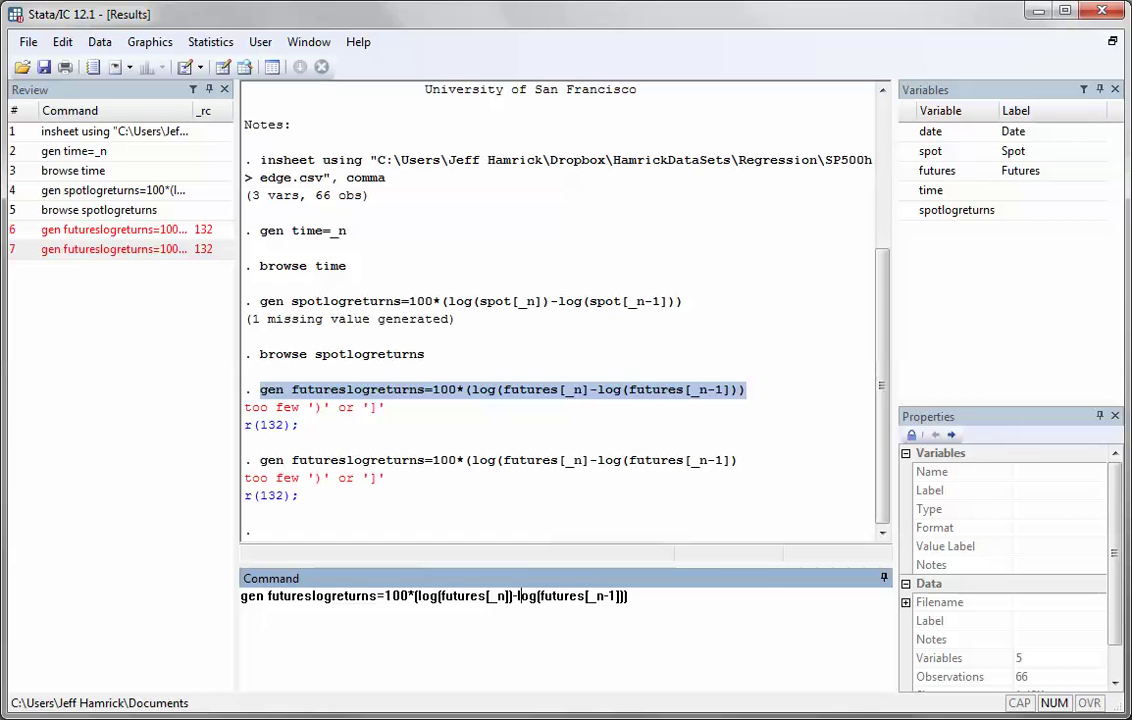
key(Right)
key(Right)
key(Right)
key(Right)
key(Right)
key(Right)
key(Right)
key(Right)
key(Right)
key(Right)
key(Right)
key(Right)
key(Right)
key(Right)
key(Right)
key(Return)
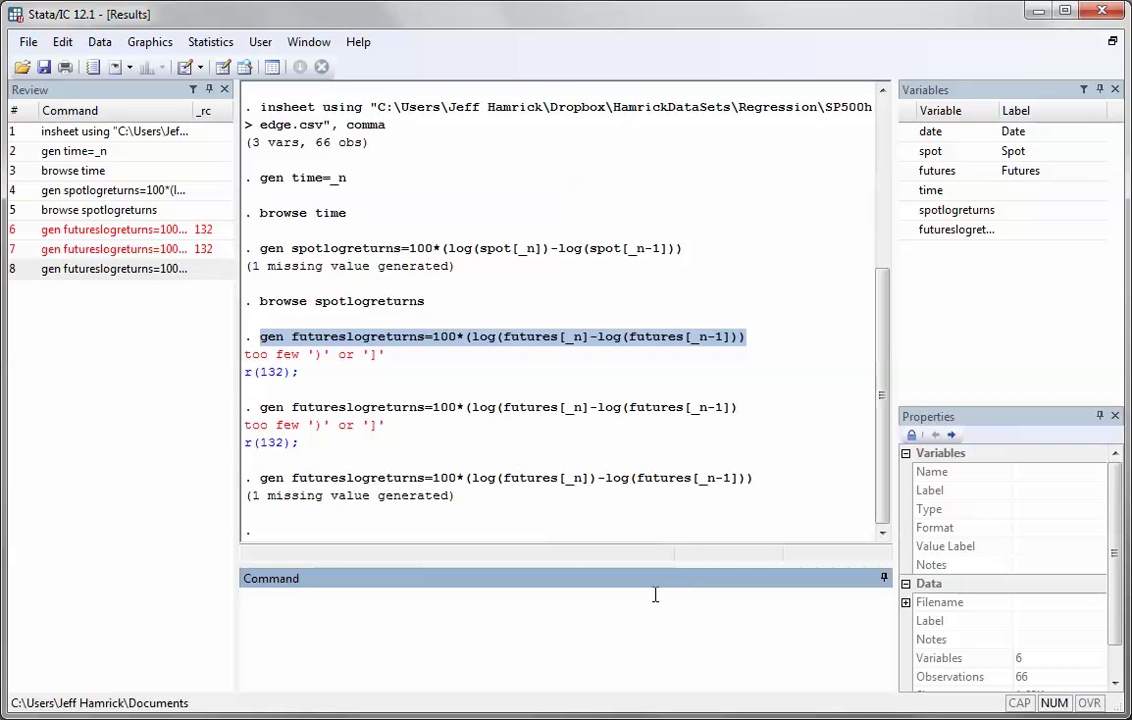
- Browse the futureslogreturns values in the data viewer and close the viewer
text(browse)
key(BackSpace)
key(BackSpace)
key(BackSpace)
key(BackSpace)
text(owse futureslogreturns)
key(Return)
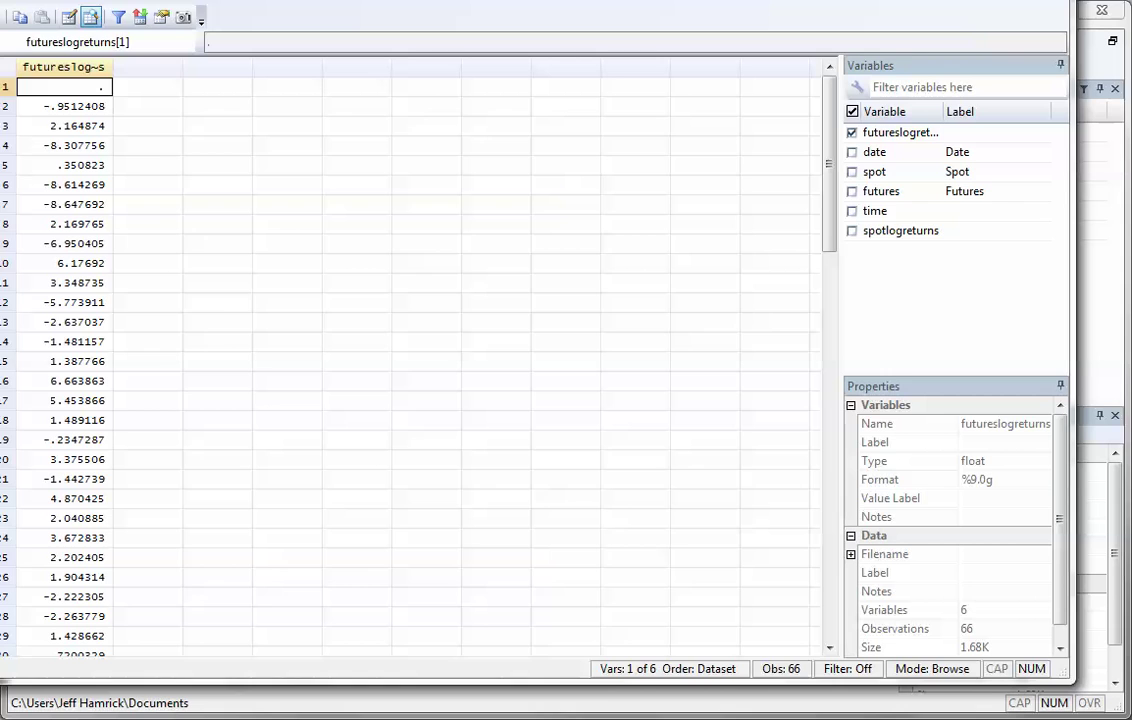
click(1046, 1)
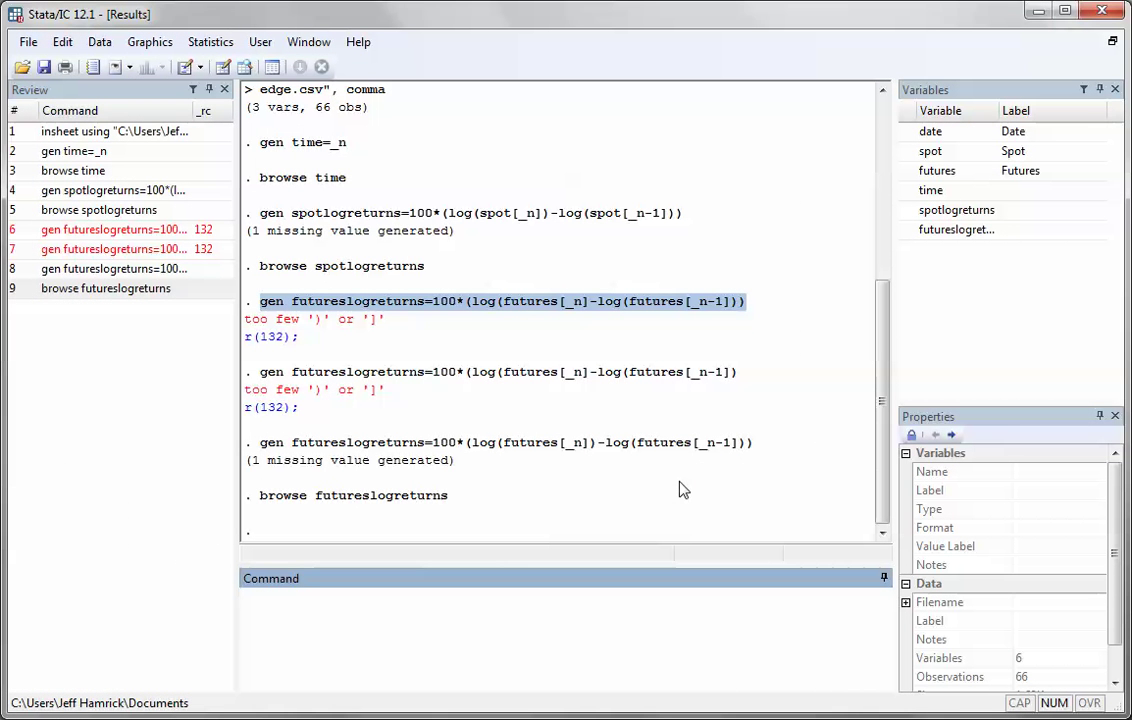
- Generate the variable spotreturns as 100*((spot[_n]-spot[_n-1])/spot[_n-1])
text(gen spotreturns)
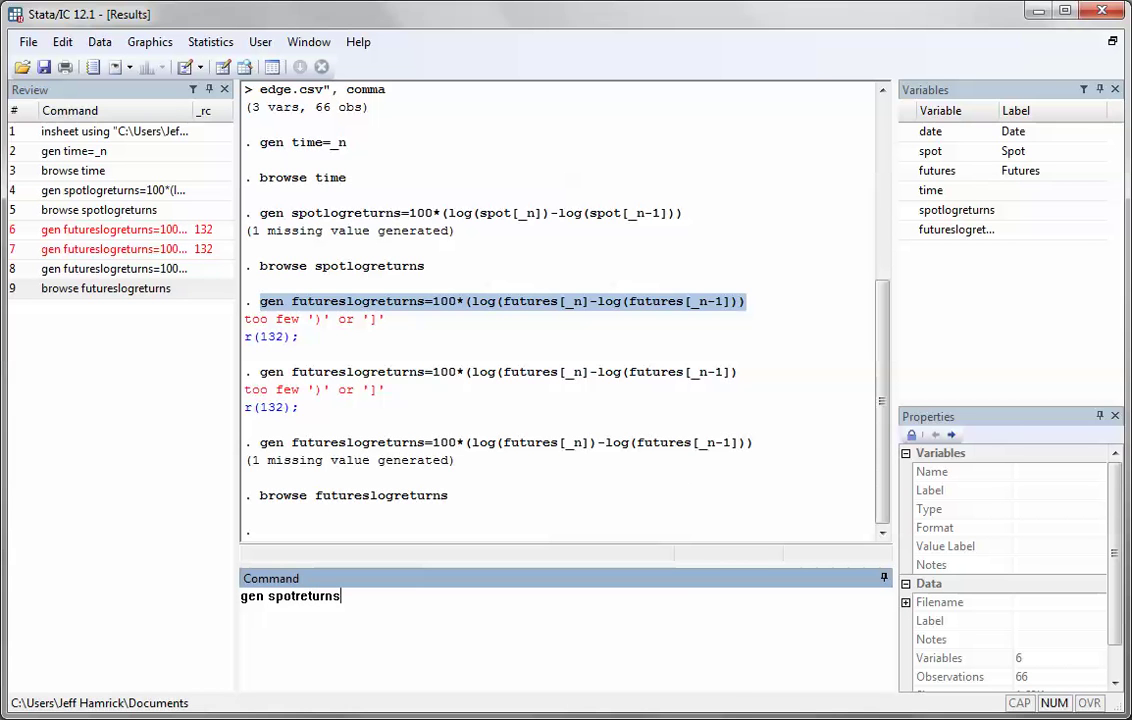
text(=(spot[_n]-spot)
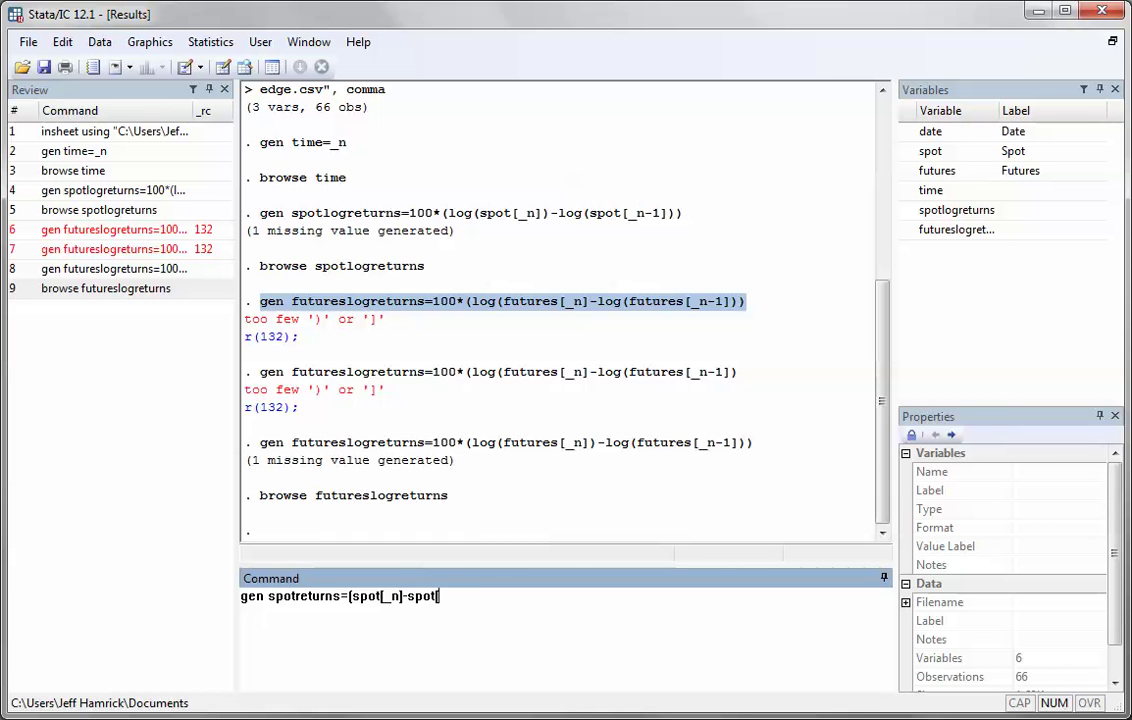
text([_n-1])/spot[_n-1])
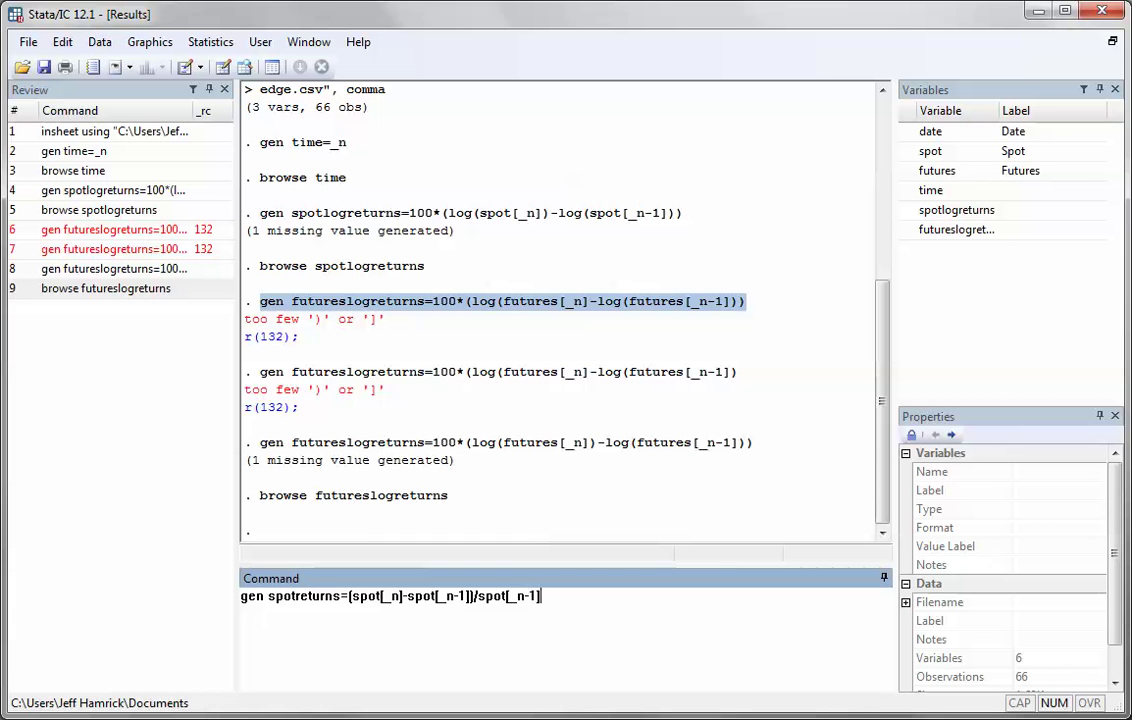
click(349, 596)
text(()
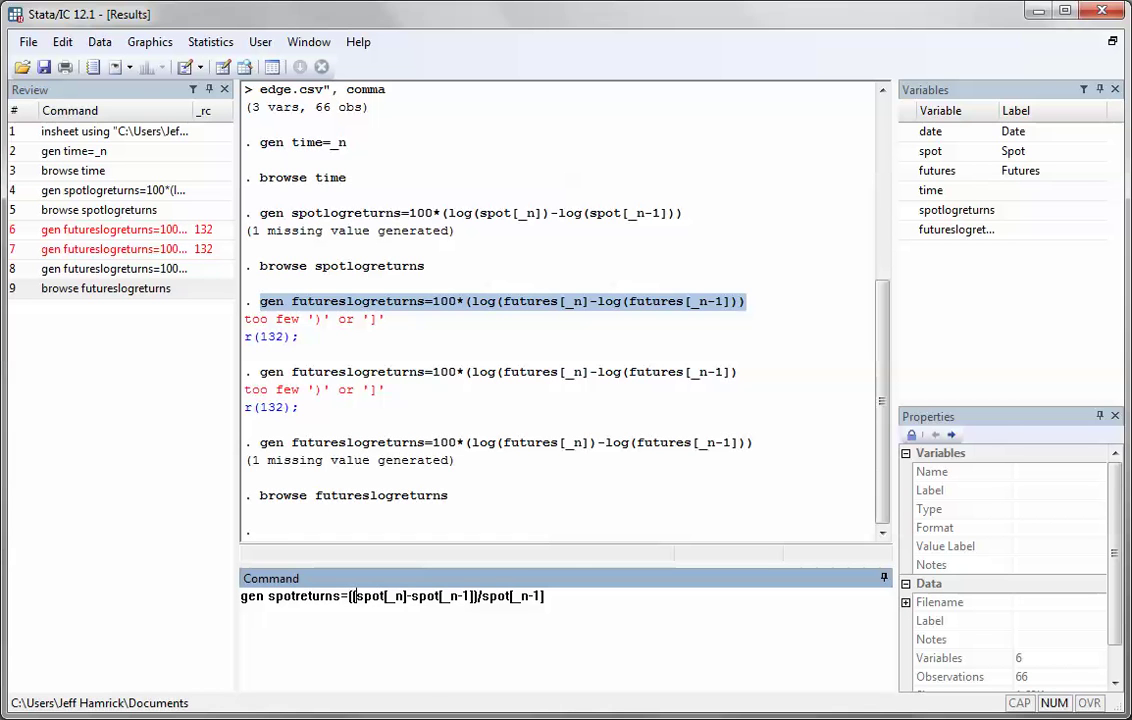
click(545, 596)
text())
click(441, 596)
click(349, 596)
text(100*)
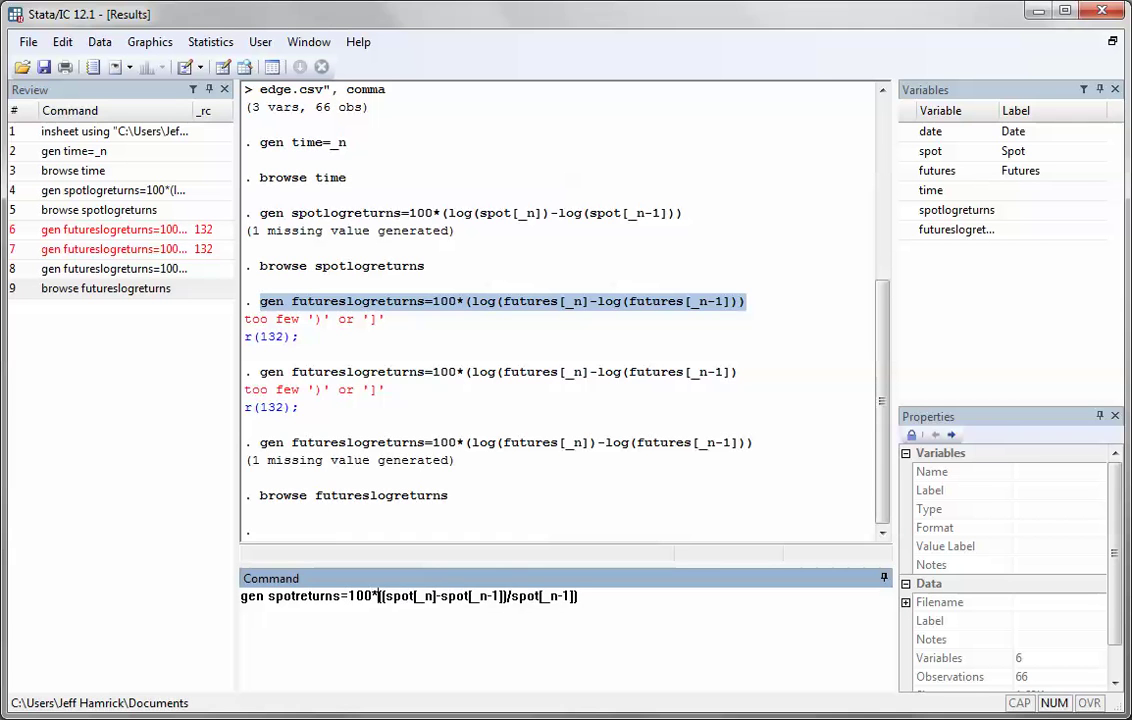
key(Return)
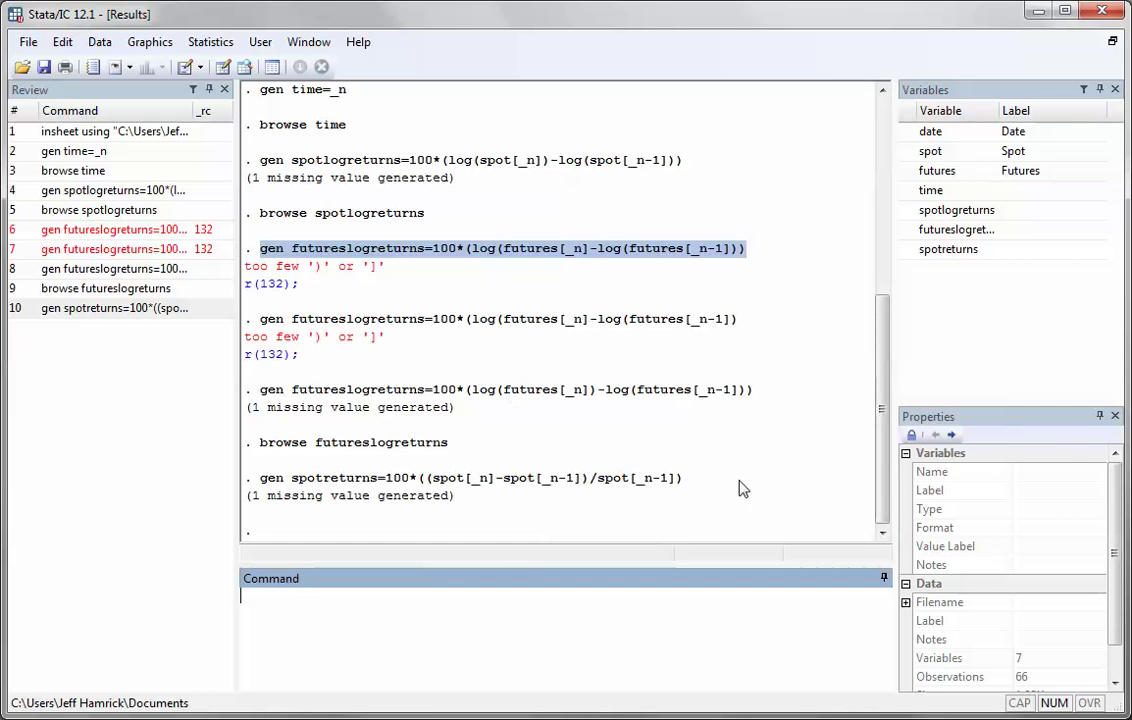
- Reuse the spotreturns command from the results as a new command and change its variable name to futuresreturns
triple_click(581, 478)
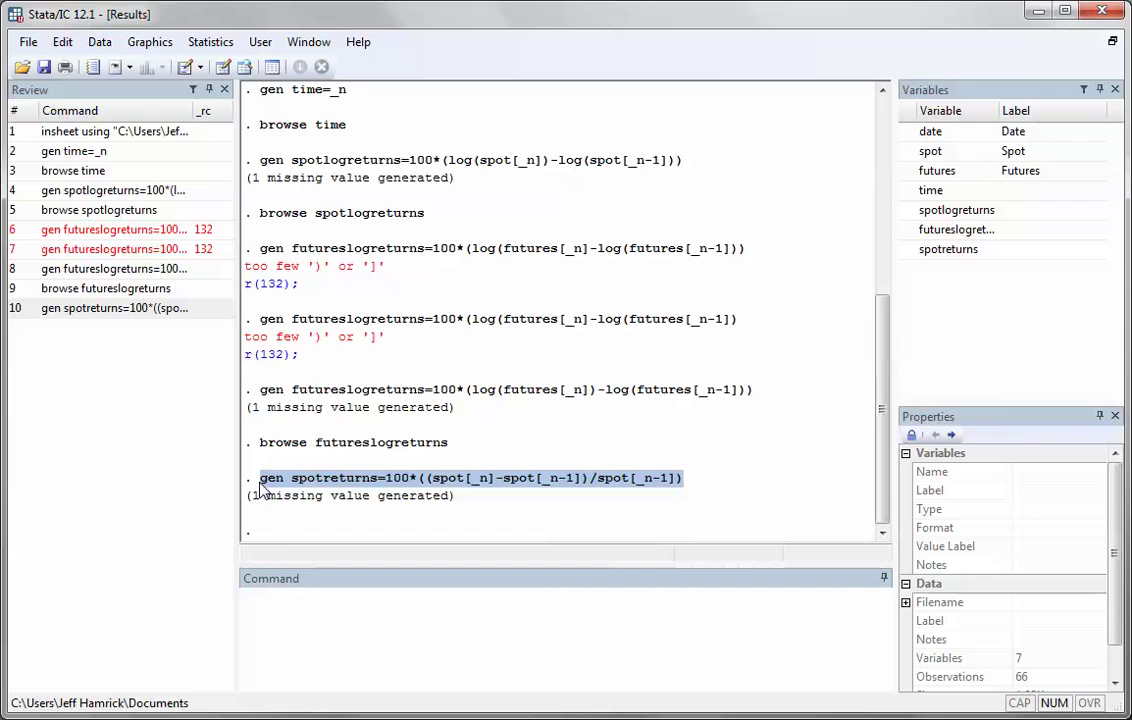
drag(262, 487, 287, 597)
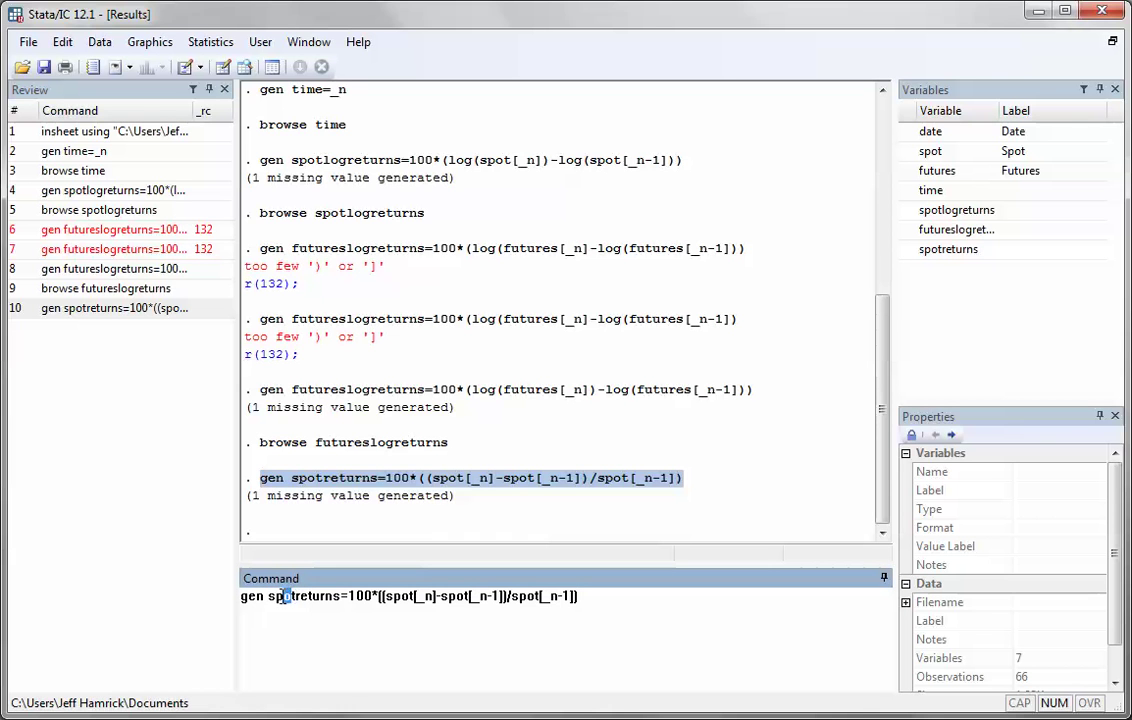
drag(293, 596, 267, 598)
key(Delete)
key(Delete)
text(futures)
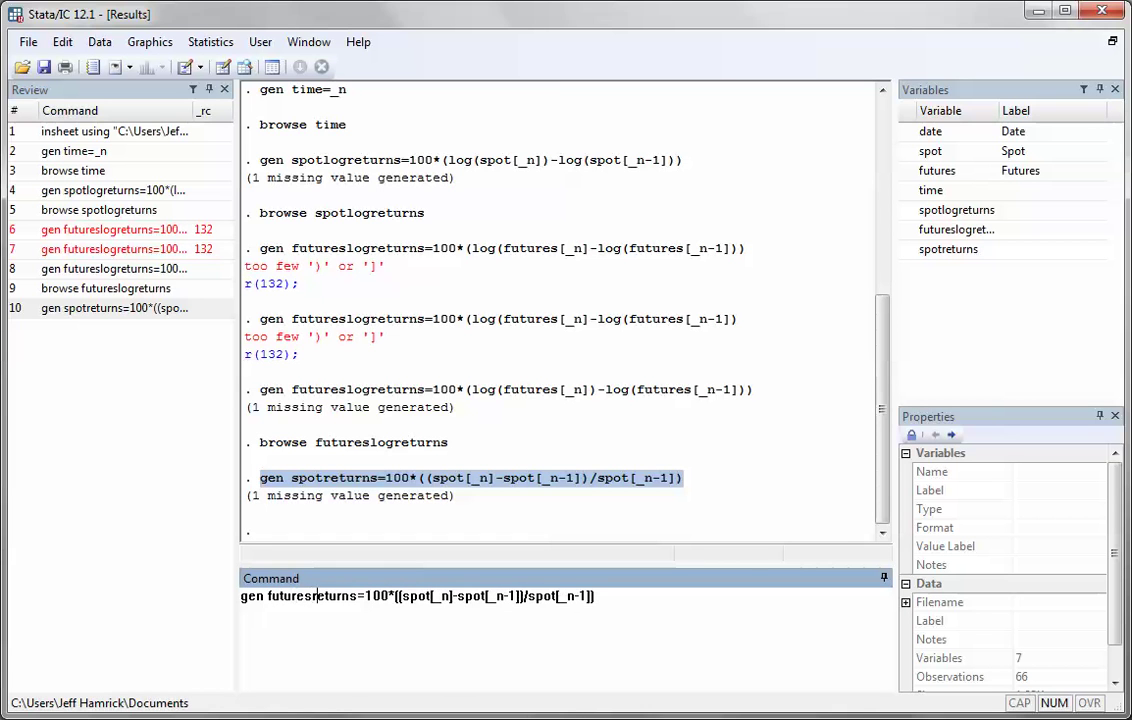
- Replace each spot in the expression with futures and generate futuresreturns as 100*((futures[_n]-futures[_n-1])/futures[_n-1])
drag(401, 596, 429, 596)
key(Delete)
text(futures)
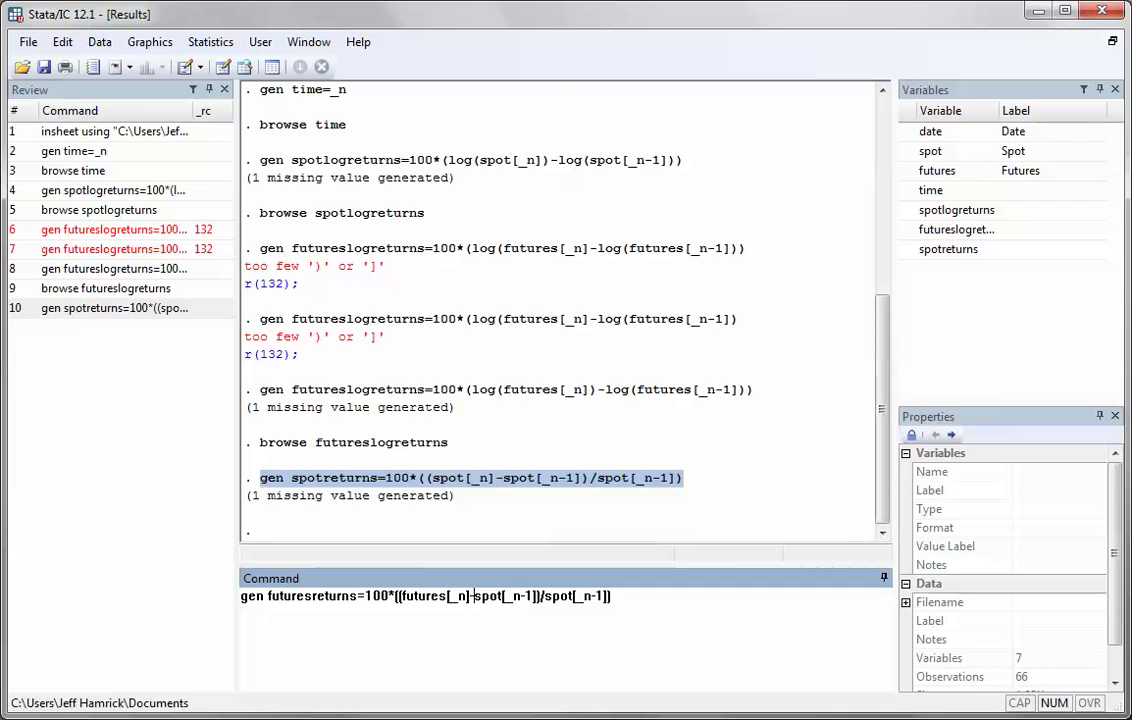
drag(474, 596, 497, 596)
key(Delete)
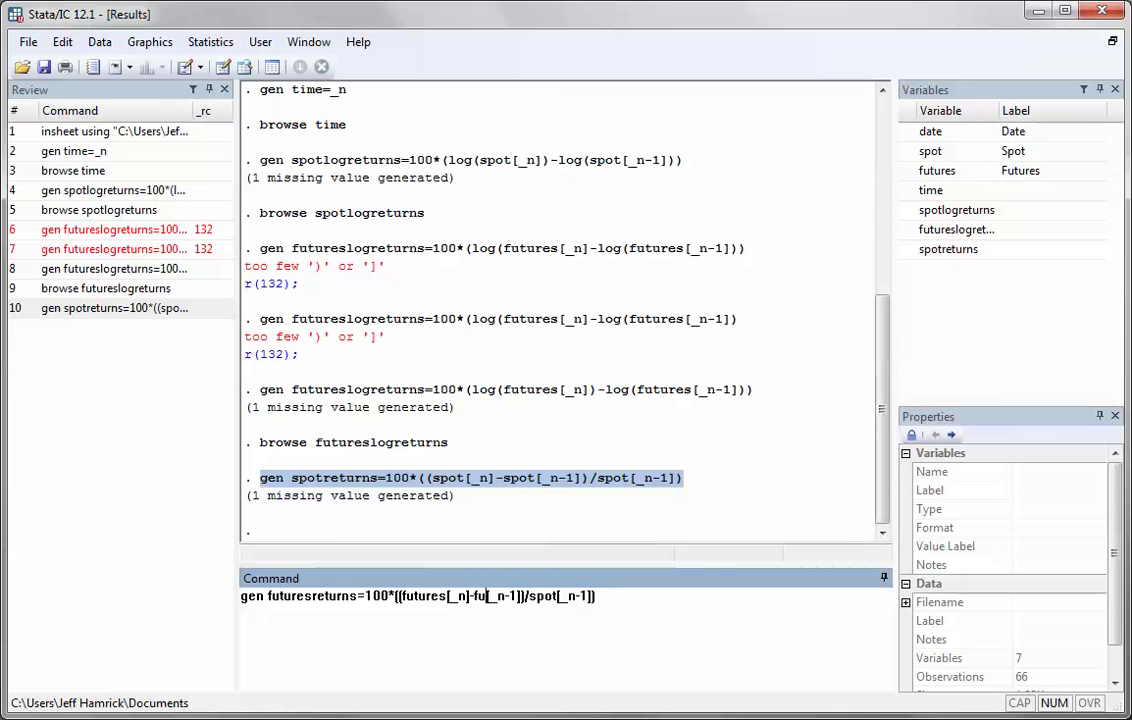
text(futures)
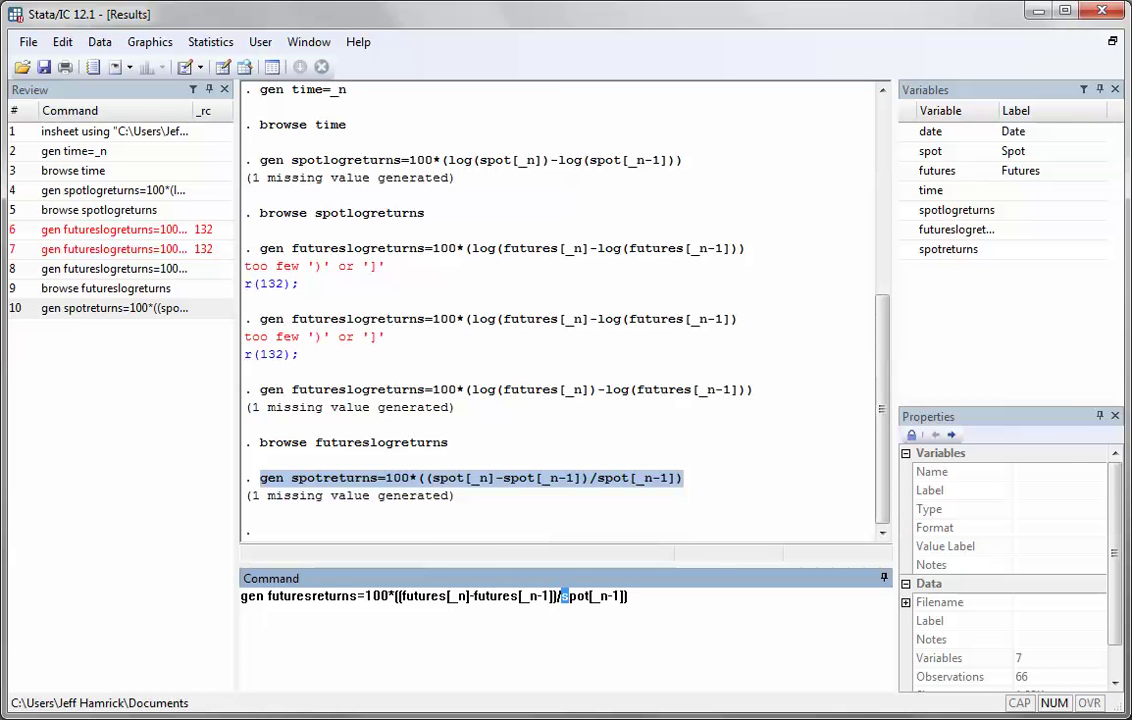
drag(562, 596, 589, 596)
text(futures)
key(Return)
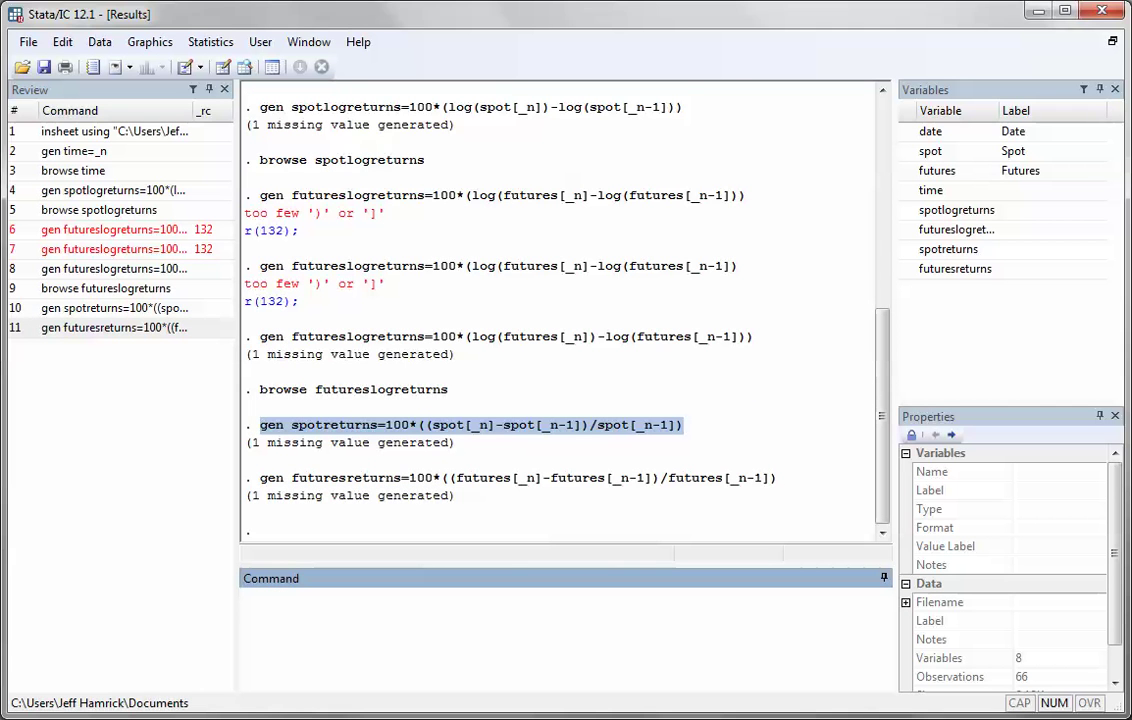
- Browse the spotreturns values in the data viewer and close the viewer
text(browse spotreturns)
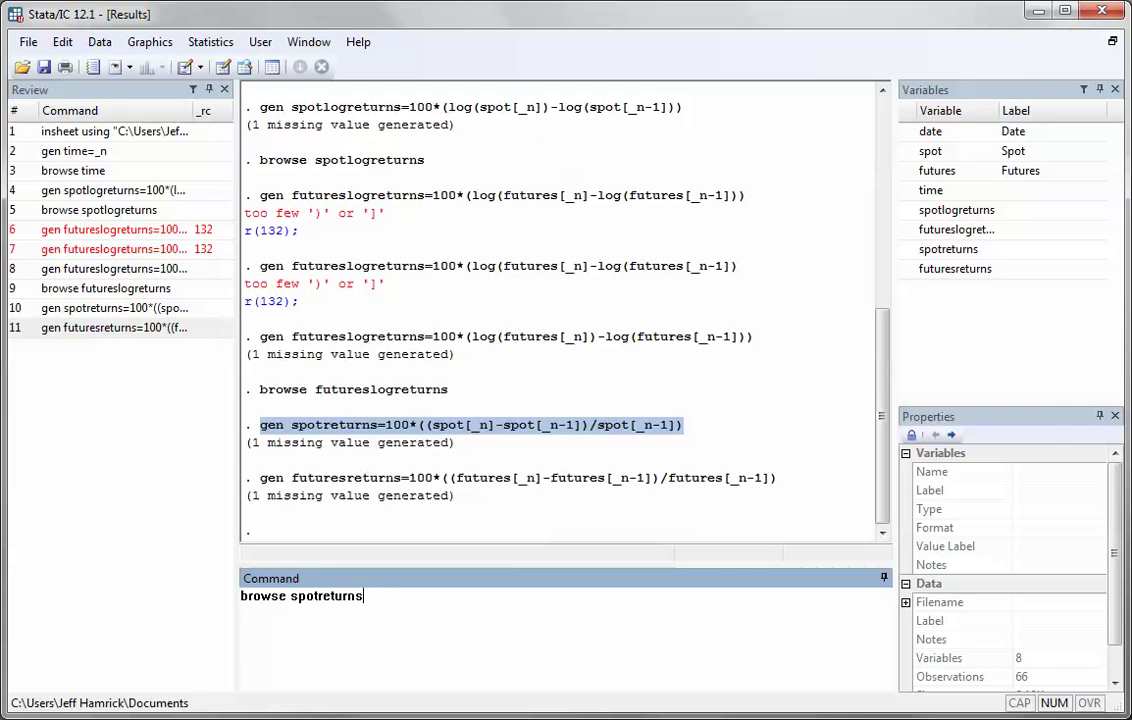
key(Return)
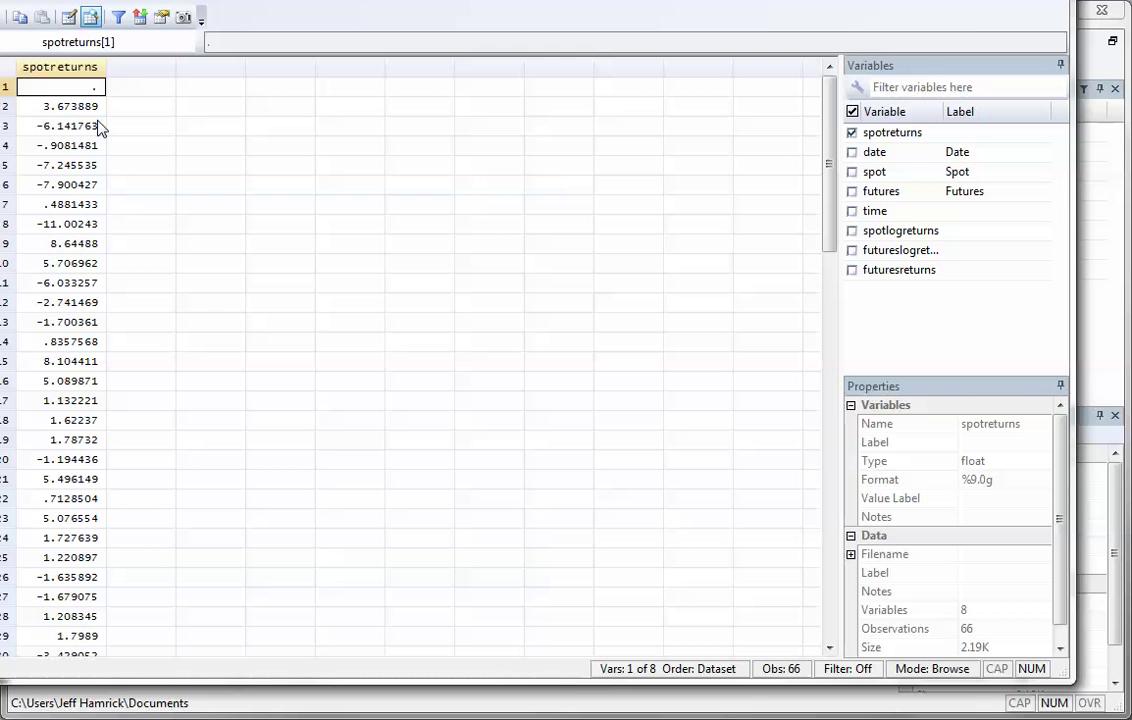
key(alt+F4)
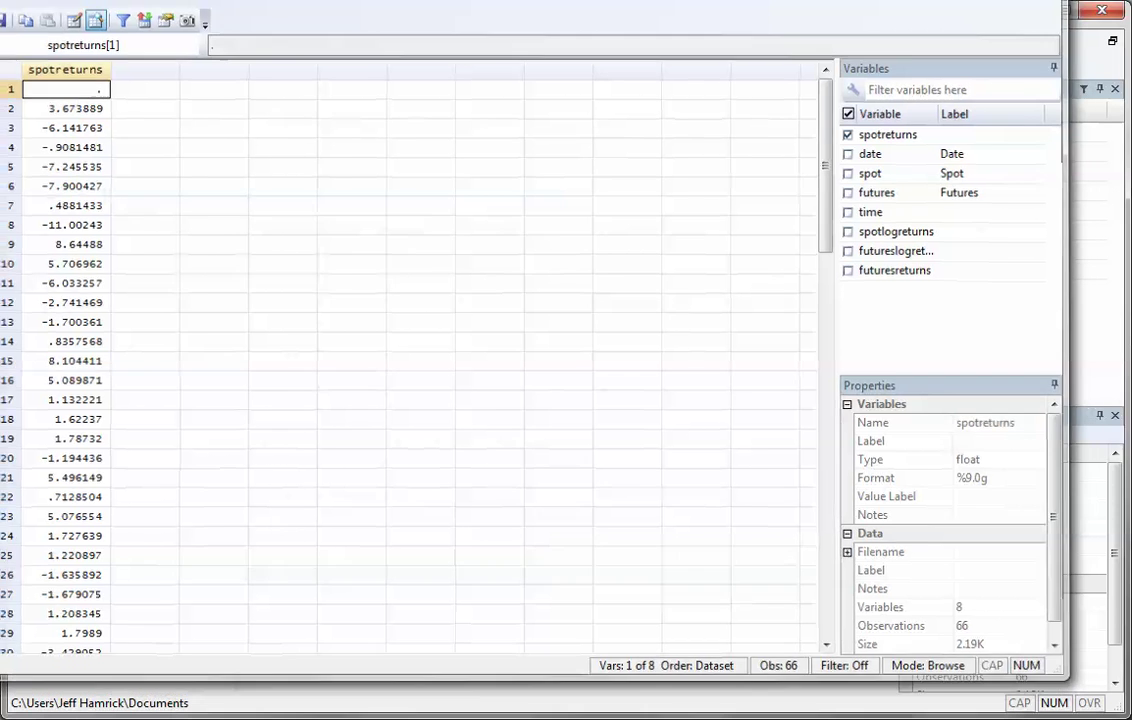